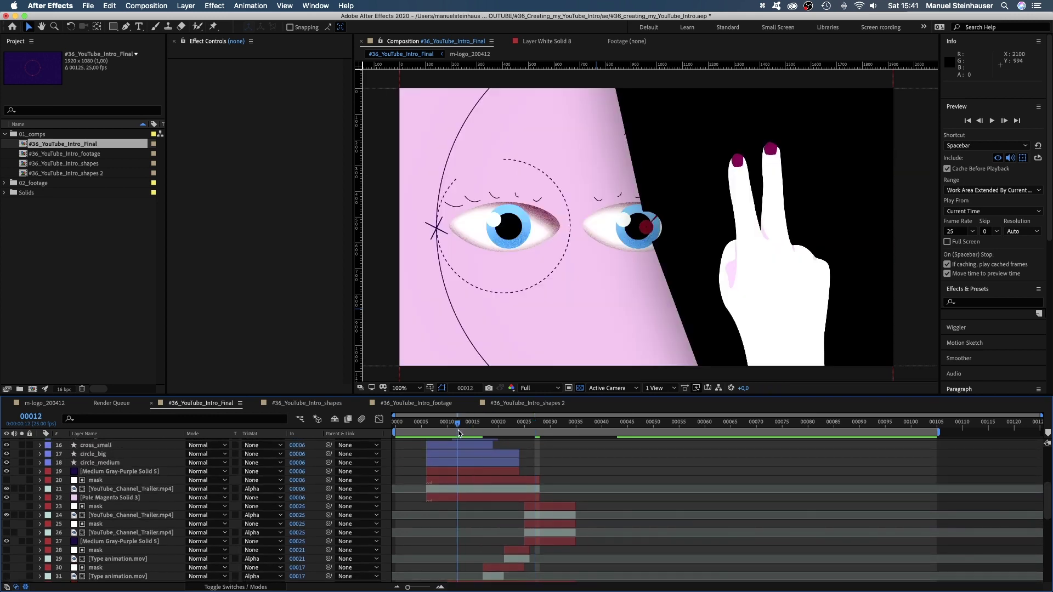
Hide the eyes footage layer and switch to the #36_YouTube_Intro_shapes composition.
{"action": "left_click", "coordinate": [6, 489]}
{"action": "left_click", "coordinate": [120, 463]}
{"action": "scroll", "coordinate": [692, 450], "scroll_direction": "up", "scroll_amount": 5}
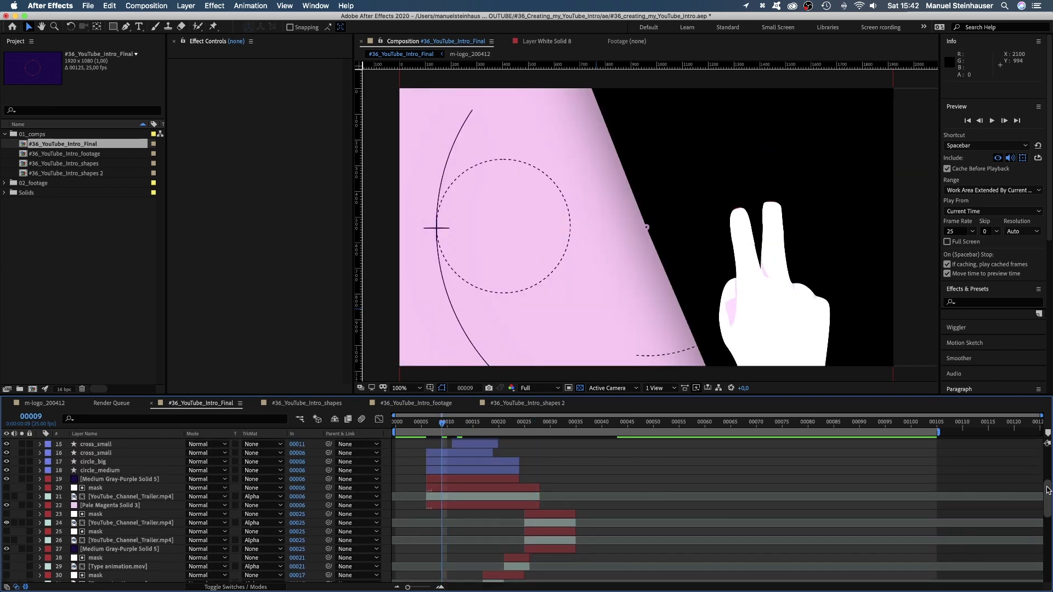
{"action": "left_click", "coordinate": [294, 403]}
Preview the shapes animation, hide the Pale Magenta and Medium Gray-Purple layers, and replay.
{"action": "key", "text": "space"}
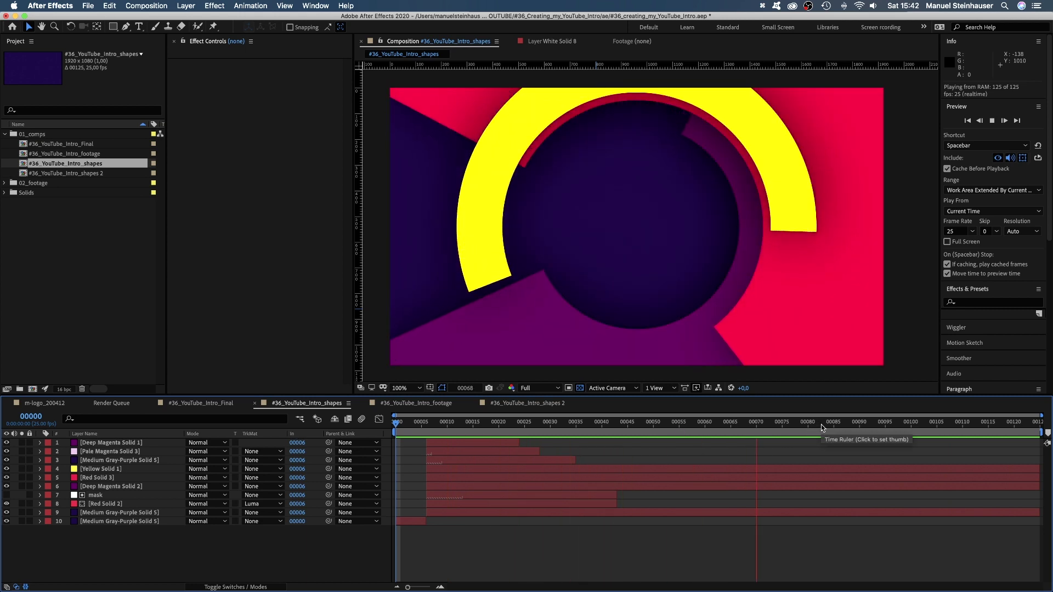
{"action": "key", "text": "space"}
{"action": "left_click_drag", "start_coordinate": [804, 429], "coordinate": [515, 460]}
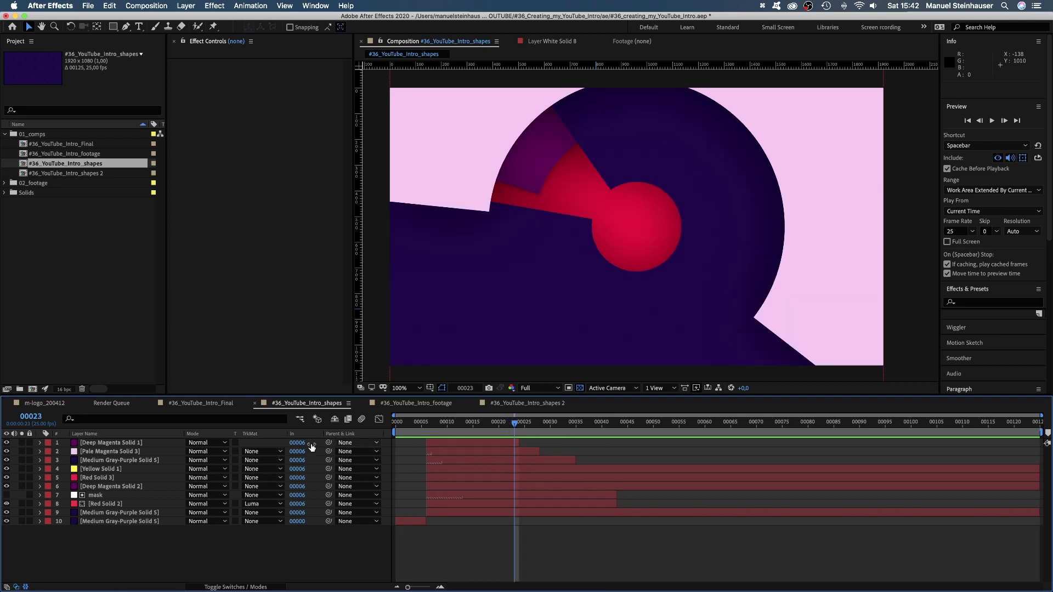
{"action": "left_click_drag", "start_coordinate": [7, 449], "coordinate": [7, 463]}
{"action": "key", "text": "space"}
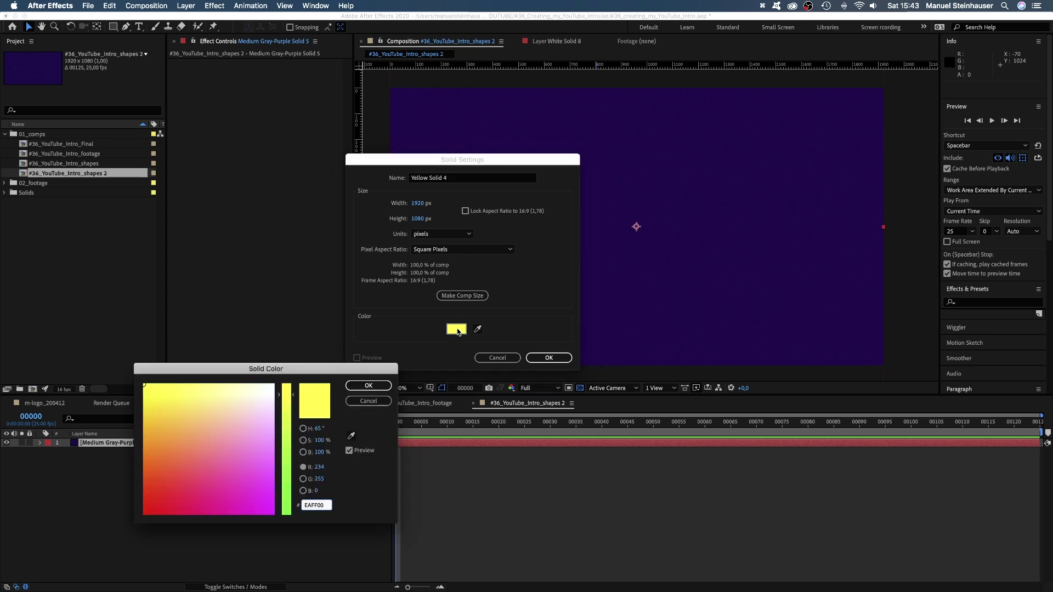
Create a red EA1224 solid with height 1920 and view the composition at 50%.
{"action": "left_click", "coordinate": [161, 505]}
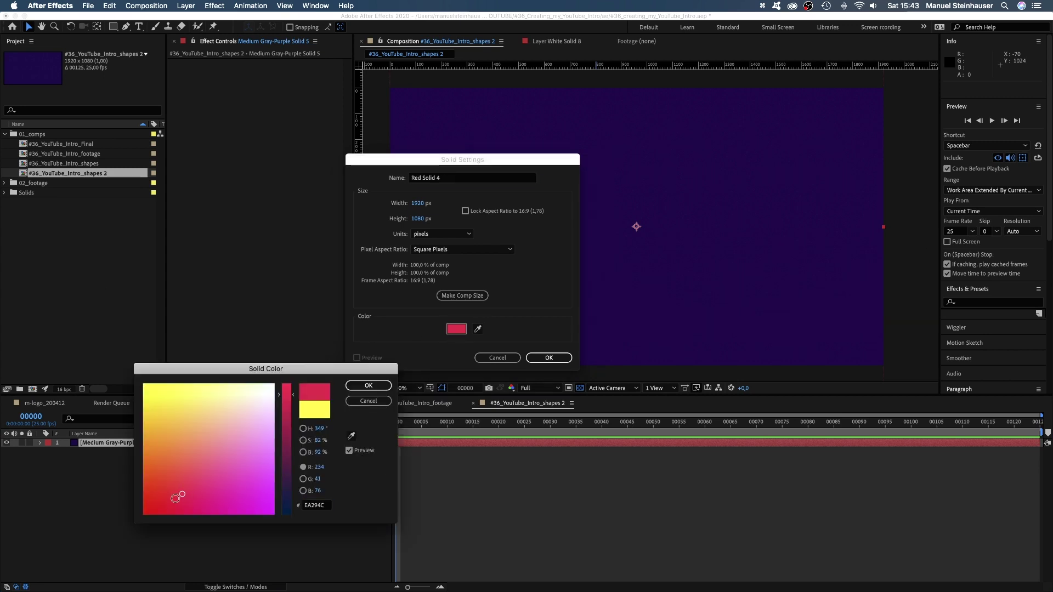
{"action": "left_click", "coordinate": [369, 386]}
{"action": "type", "text": "1920"}
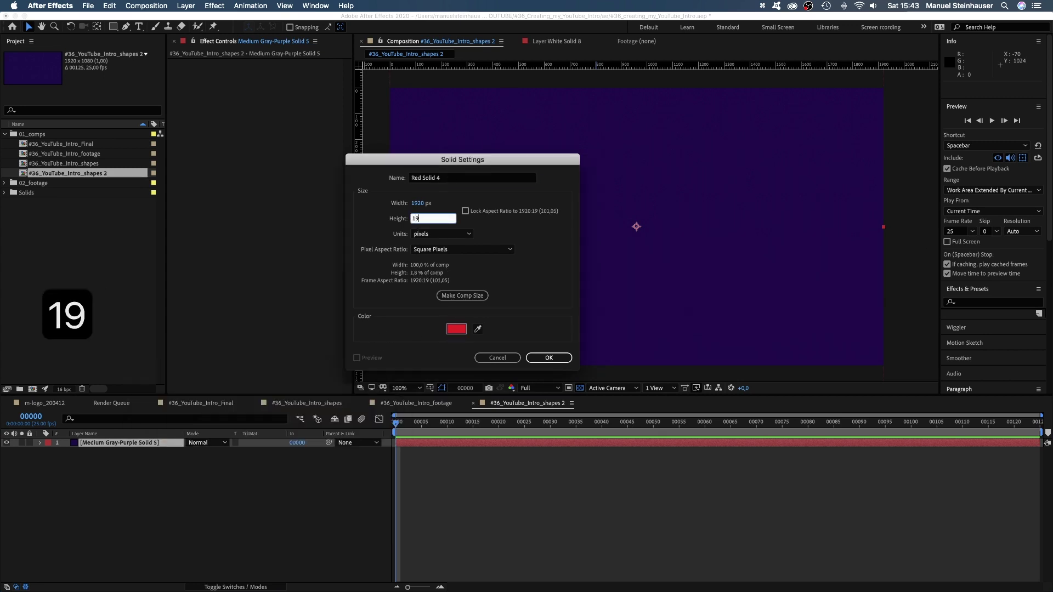
{"action": "left_click", "coordinate": [556, 357]}
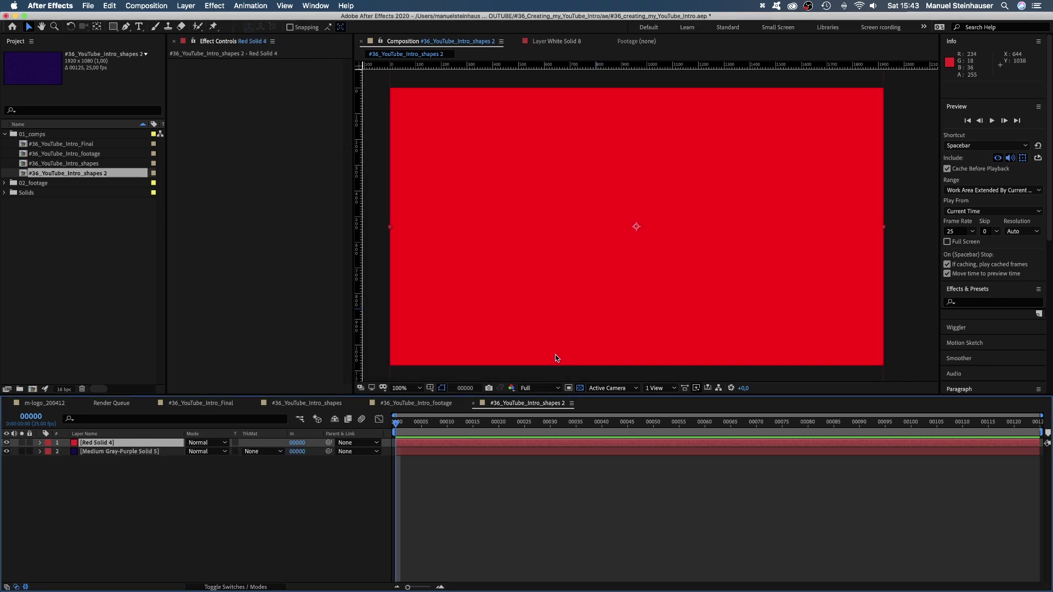
{"action": "left_click", "coordinate": [406, 387]}
{"action": "left_click", "coordinate": [418, 493]}
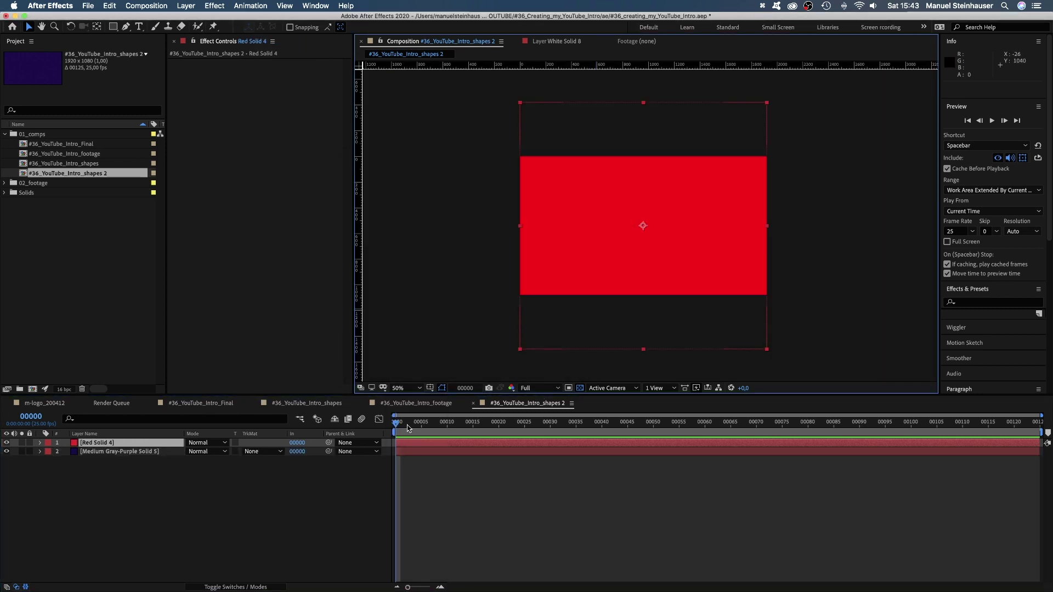
Fit an ellipse mask to the red solid and view the composition at 100%.
{"action": "left_click_drag", "start_coordinate": [113, 26], "coordinate": [142, 47]}
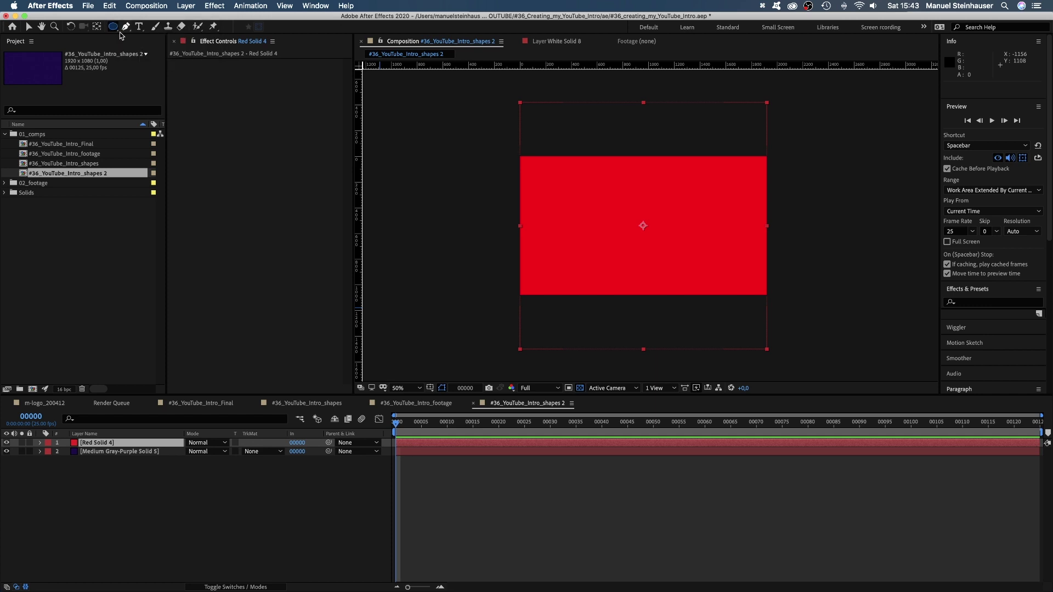
{"action": "double_click", "coordinate": [113, 26]}
{"action": "key", "text": "v"}
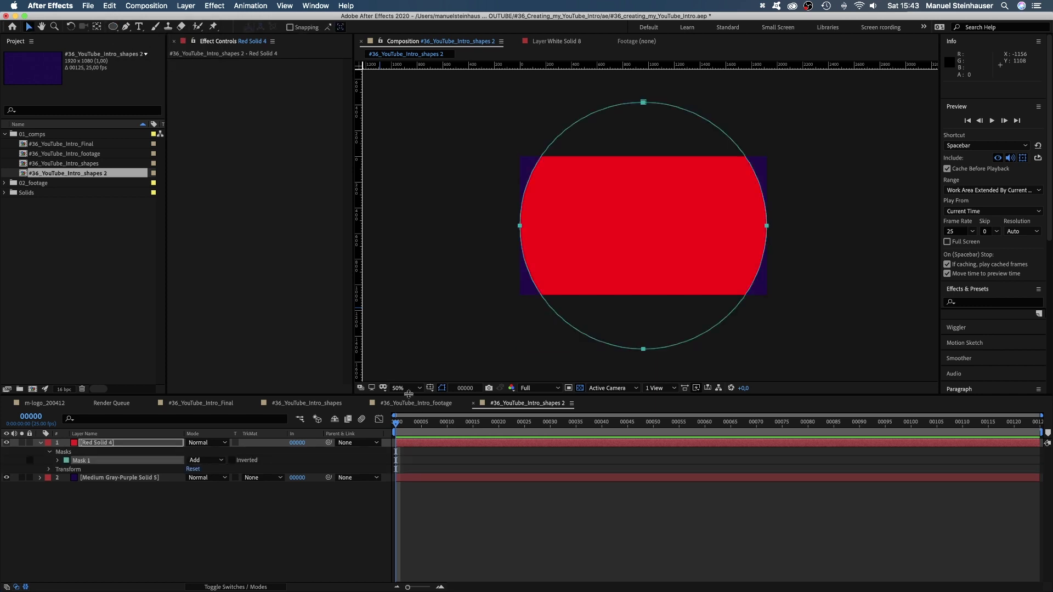
{"action": "left_click", "coordinate": [409, 393]}
{"action": "left_click", "coordinate": [419, 503]}
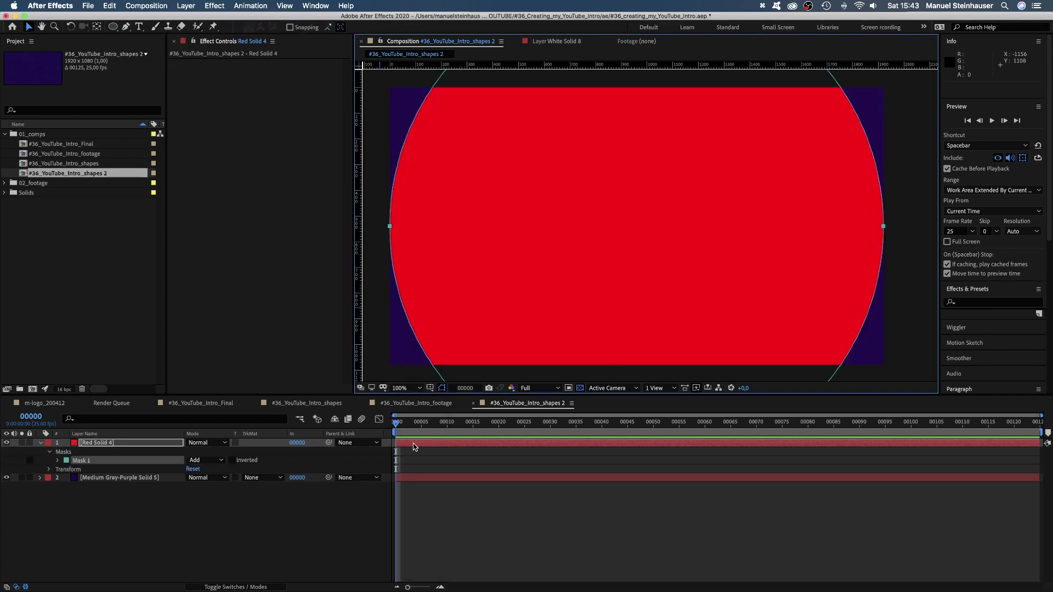
Set Mask 1 to Subtract with a Mask Expansion of -560 px.
{"action": "left_click", "coordinate": [57, 461]}
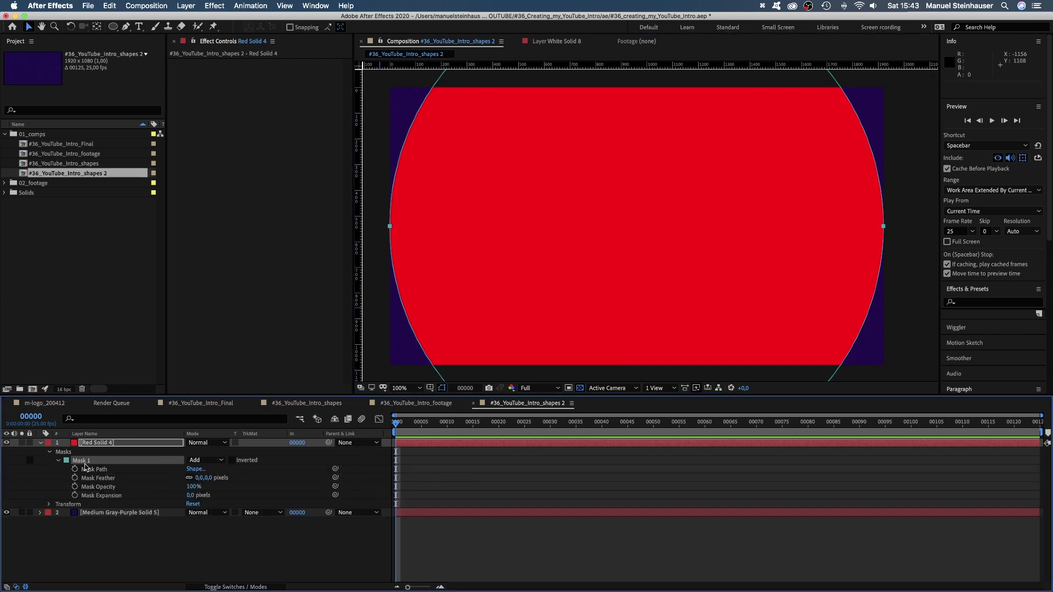
{"action": "left_click", "coordinate": [203, 461]}
{"action": "left_click", "coordinate": [207, 490]}
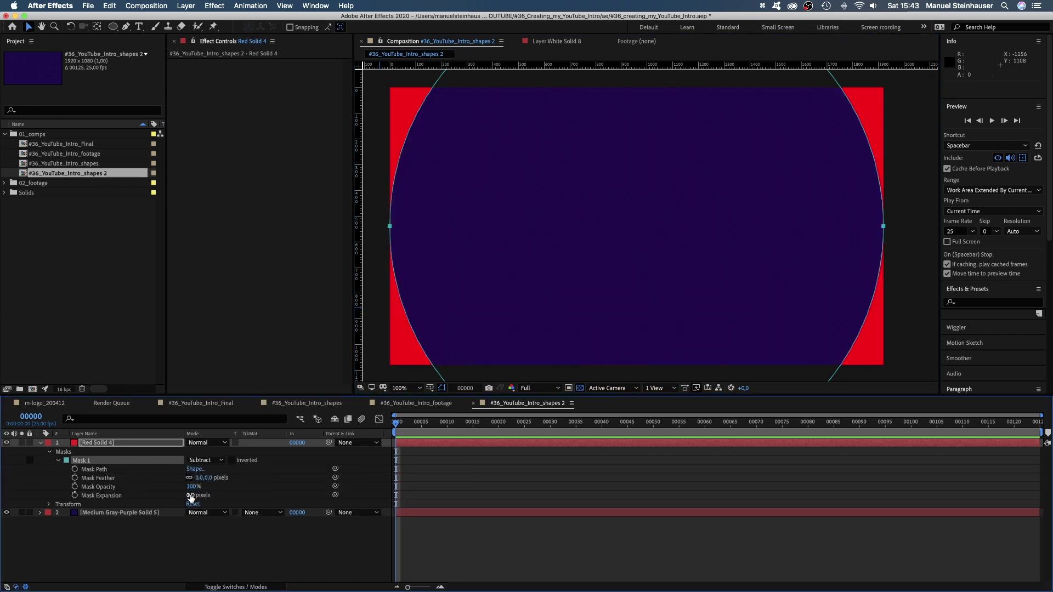
{"action": "left_click_drag", "start_coordinate": [189, 495], "coordinate": [169, 495]}
{"action": "left_click", "coordinate": [195, 495]}
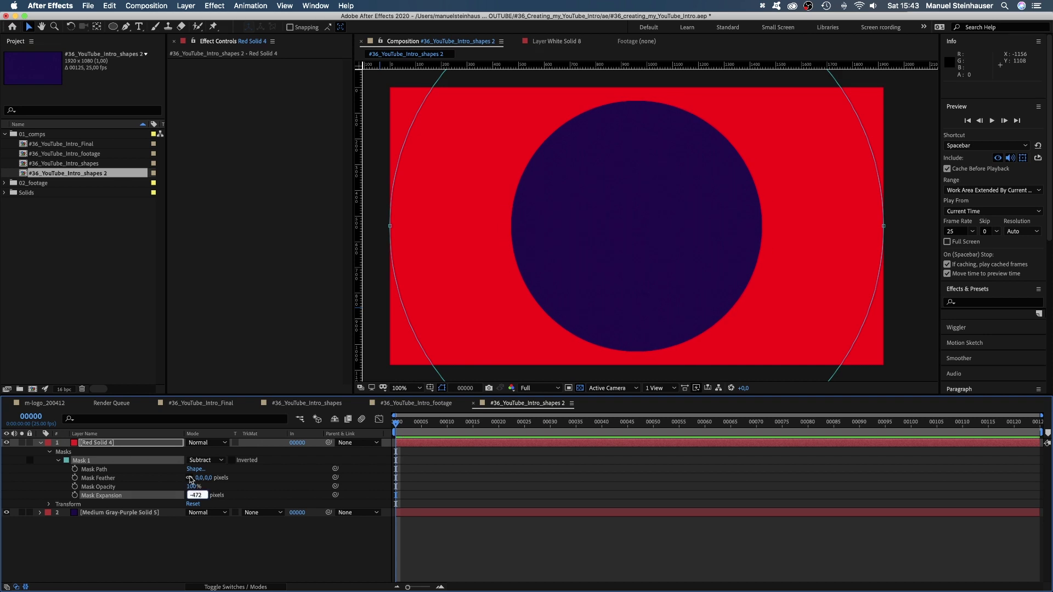
{"action": "type", "text": "-560"}
{"action": "key", "text": "Return"}
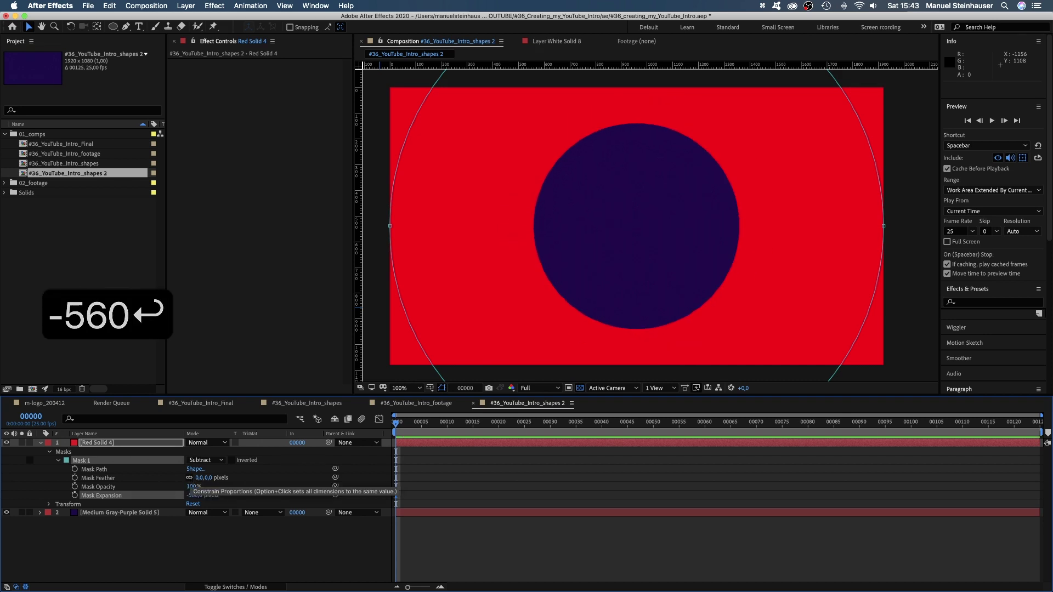
Apply Radial Wipe to the red solid with 4% Transition Completion and -210° Start Angle.
{"action": "left_click", "coordinate": [976, 303]}
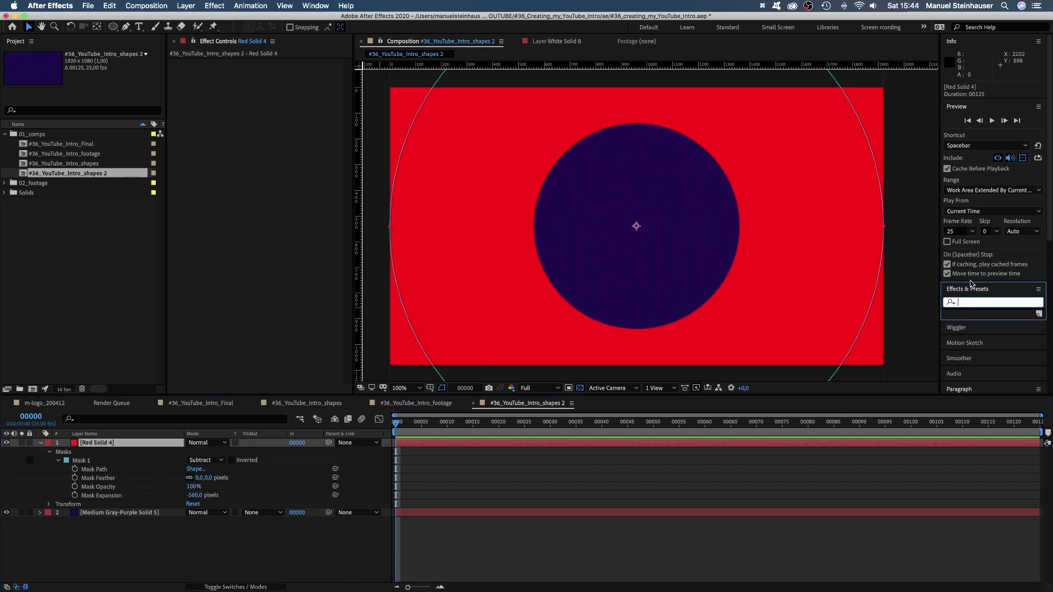
{"action": "type", "text": "radial wipe"}
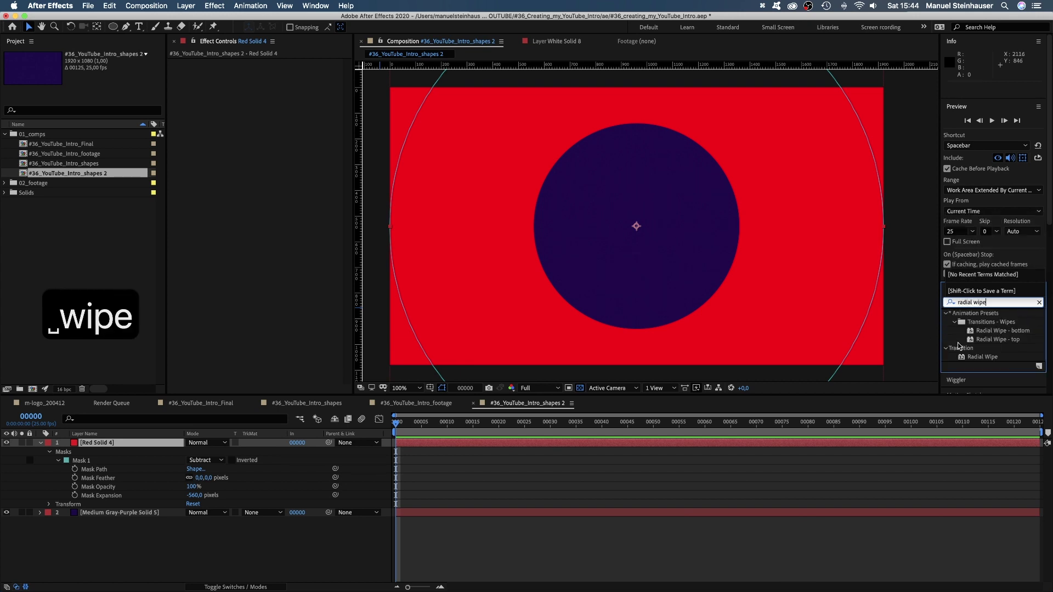
{"action": "left_click_drag", "start_coordinate": [982, 356], "coordinate": [545, 347]}
{"action": "left_click", "coordinate": [272, 71]}
{"action": "type", "text": "4"}
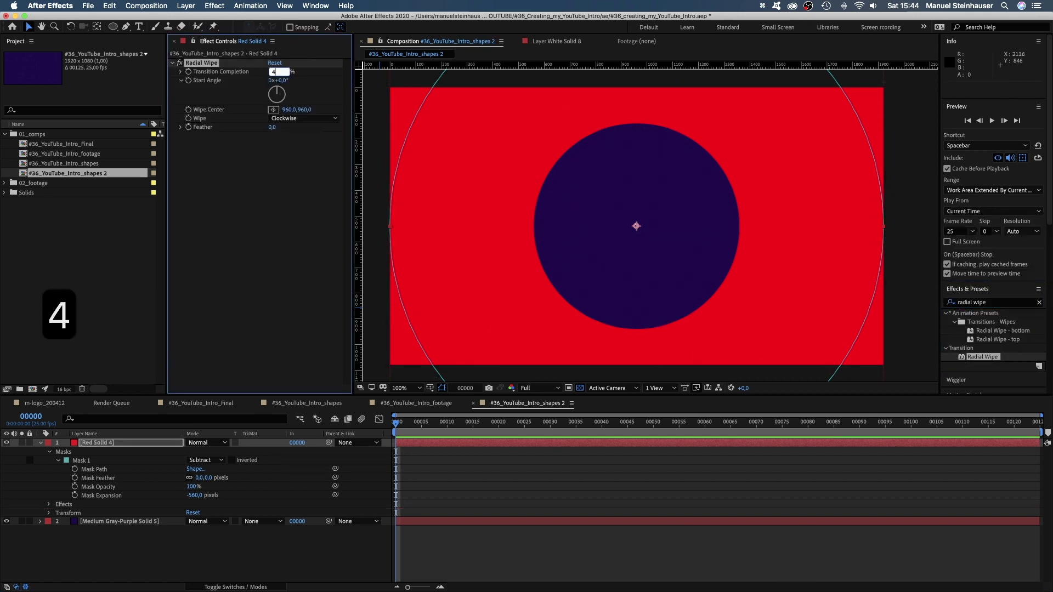
{"action": "key", "text": "Return"}
{"action": "left_click", "coordinate": [283, 81]}
{"action": "type", "text": "-"}
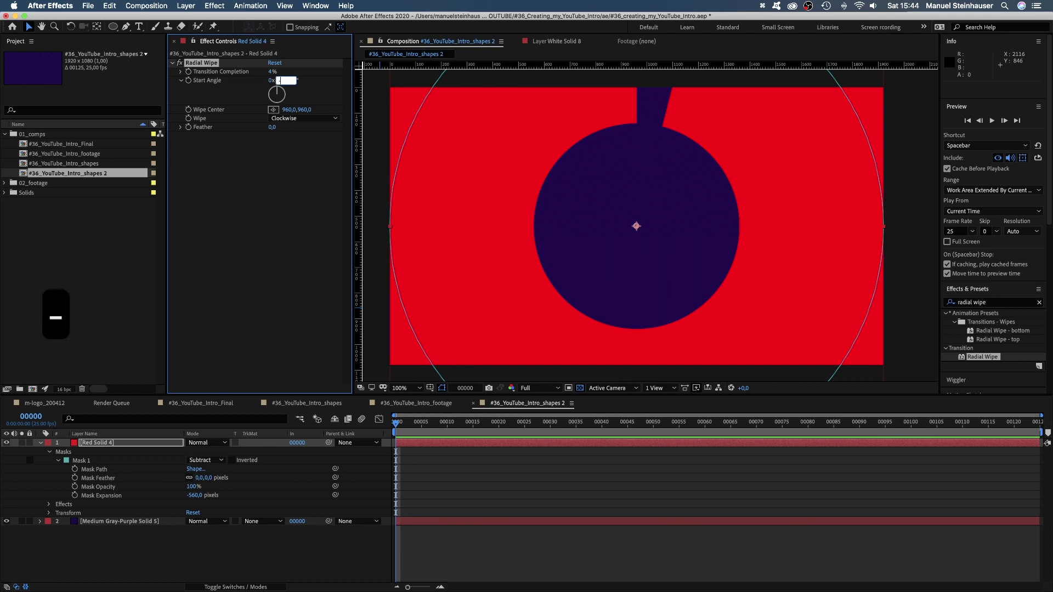
{"action": "type", "text": "210"}
{"action": "key", "text": "Return"}
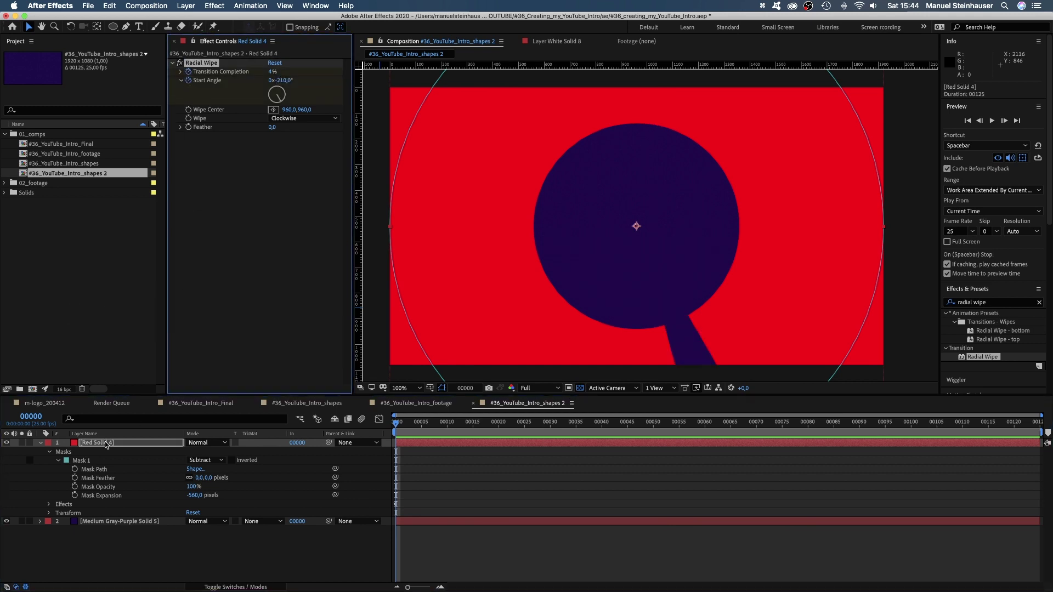
Keyframe the wipe to 40% completion and -110° start angle at frame 100.
{"action": "key", "text": "u"}
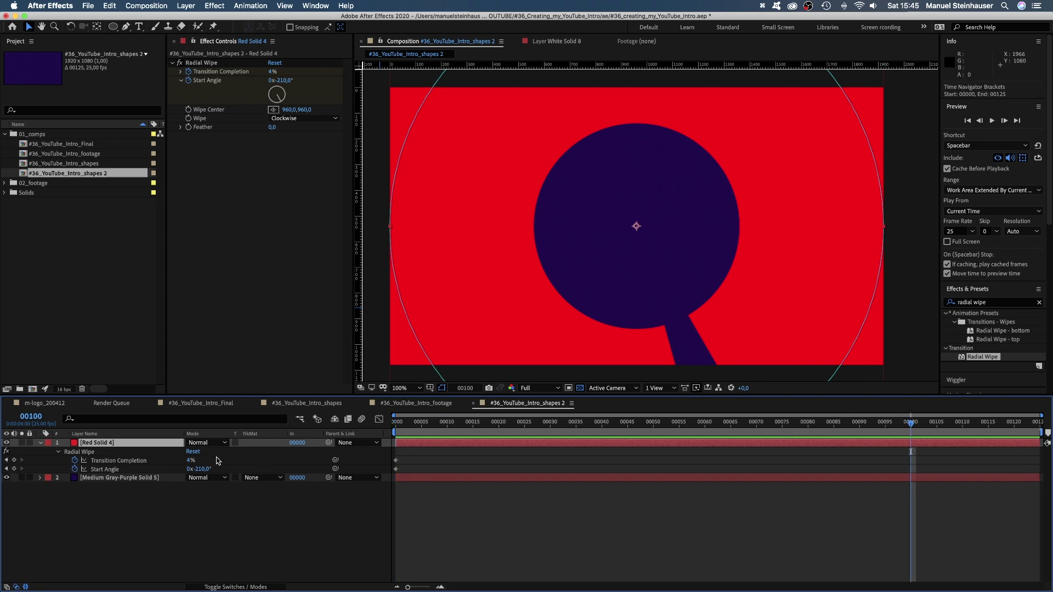
{"action": "type", "text": "40"}
{"action": "key", "text": "Return"}
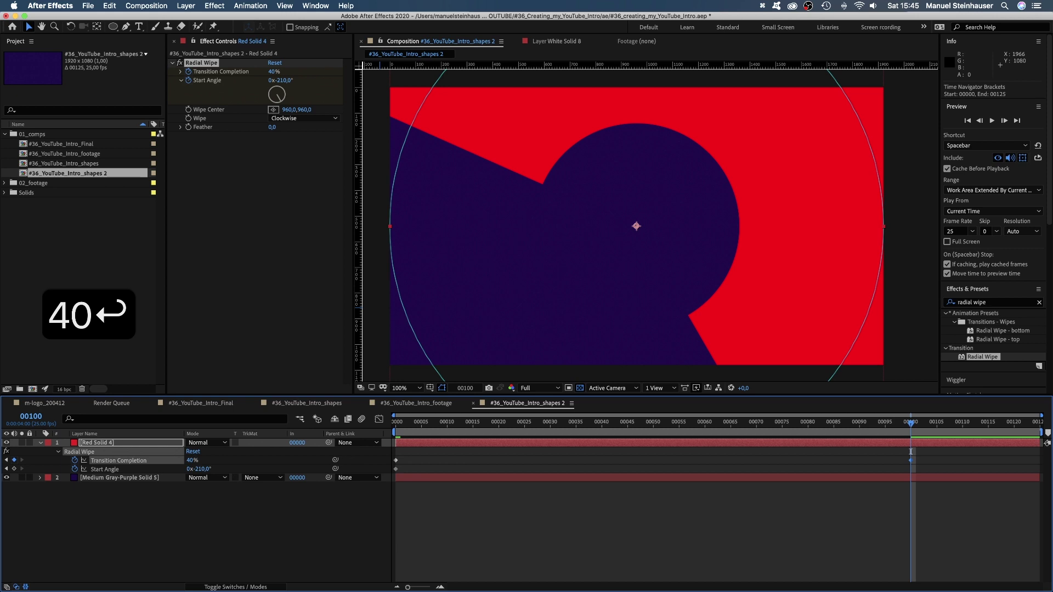
{"action": "type", "text": "-110"}
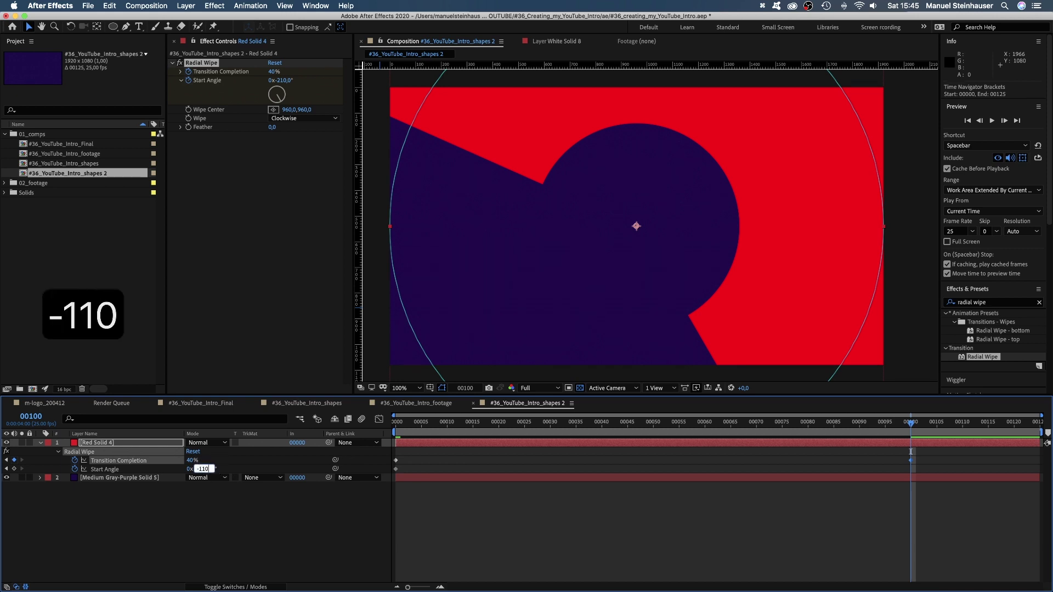
{"action": "key", "text": "Return"}
{"action": "left_click_drag", "start_coordinate": [863, 427], "coordinate": [396, 426]}
In the Graph Editor, ease into the final wipe keyframes with 100% influence.
{"action": "left_click_drag", "start_coordinate": [932, 459], "coordinate": [899, 473]}
{"action": "left_click", "coordinate": [378, 419]}
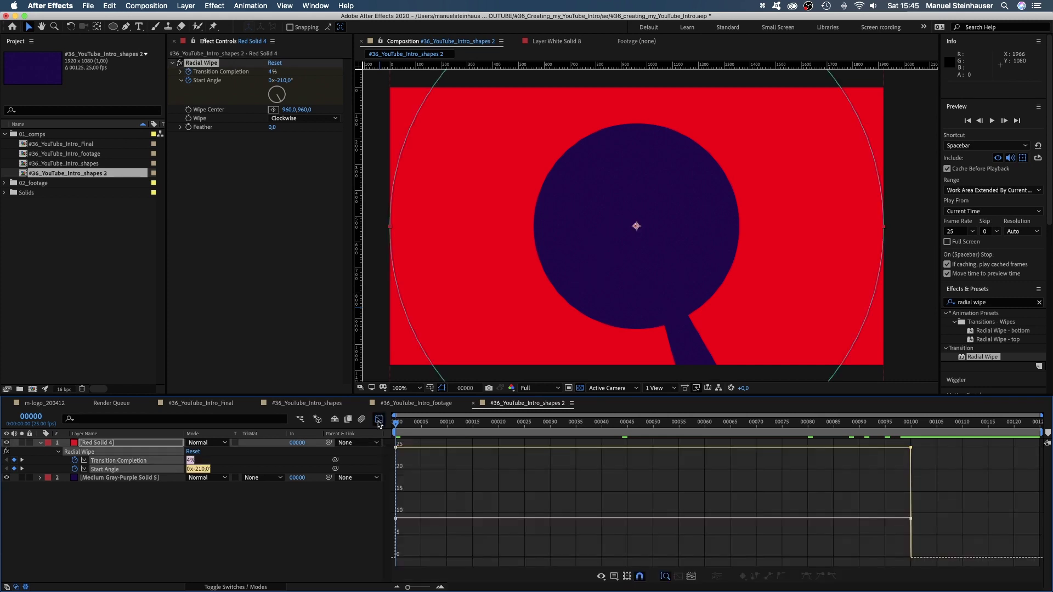
{"action": "left_click", "coordinate": [614, 576]}
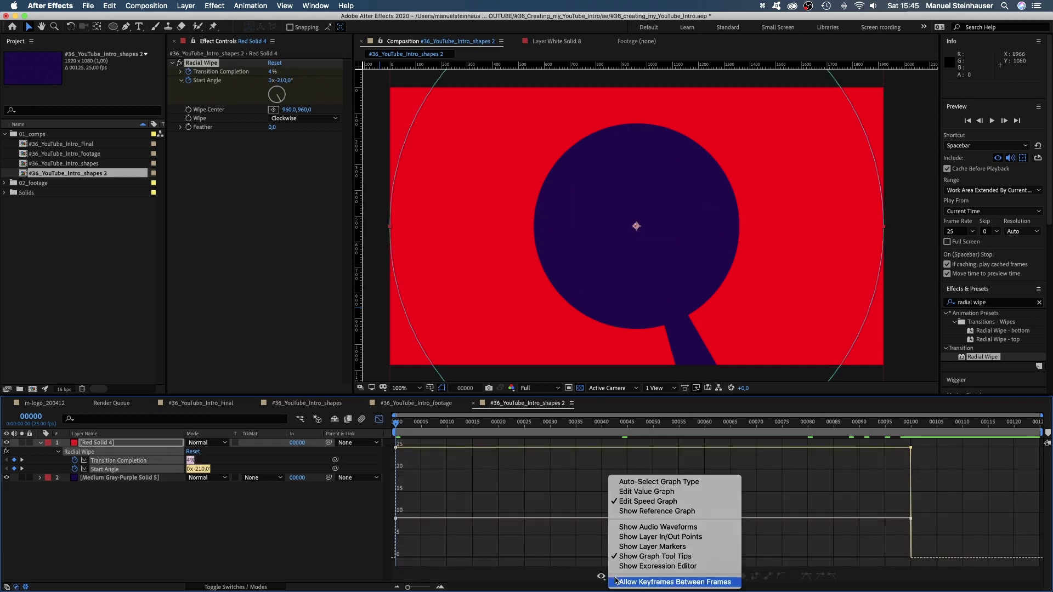
{"action": "left_click", "coordinate": [471, 485]}
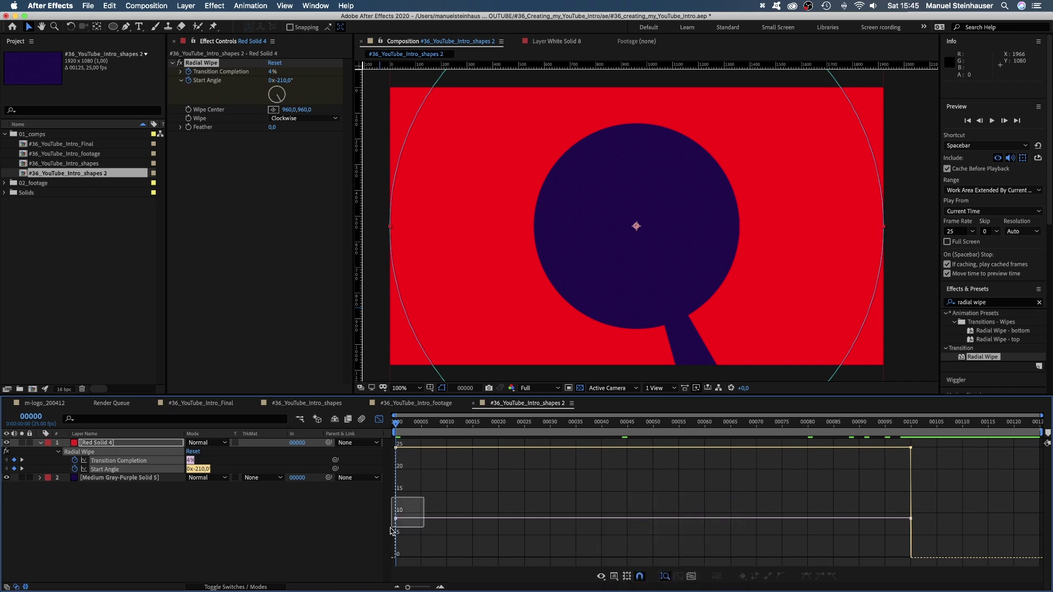
{"action": "left_click_drag", "start_coordinate": [392, 530], "coordinate": [447, 557]}
{"action": "left_click_drag", "start_coordinate": [396, 458], "coordinate": [458, 542]}
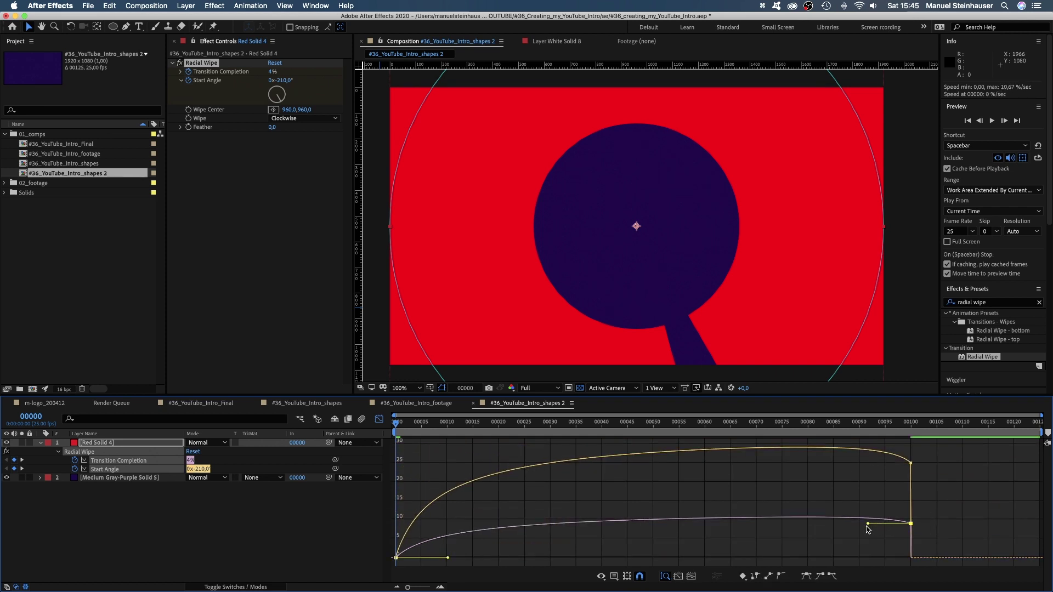
{"action": "left_click_drag", "start_coordinate": [867, 525], "coordinate": [536, 554]}
{"action": "left_click", "coordinate": [910, 482]}
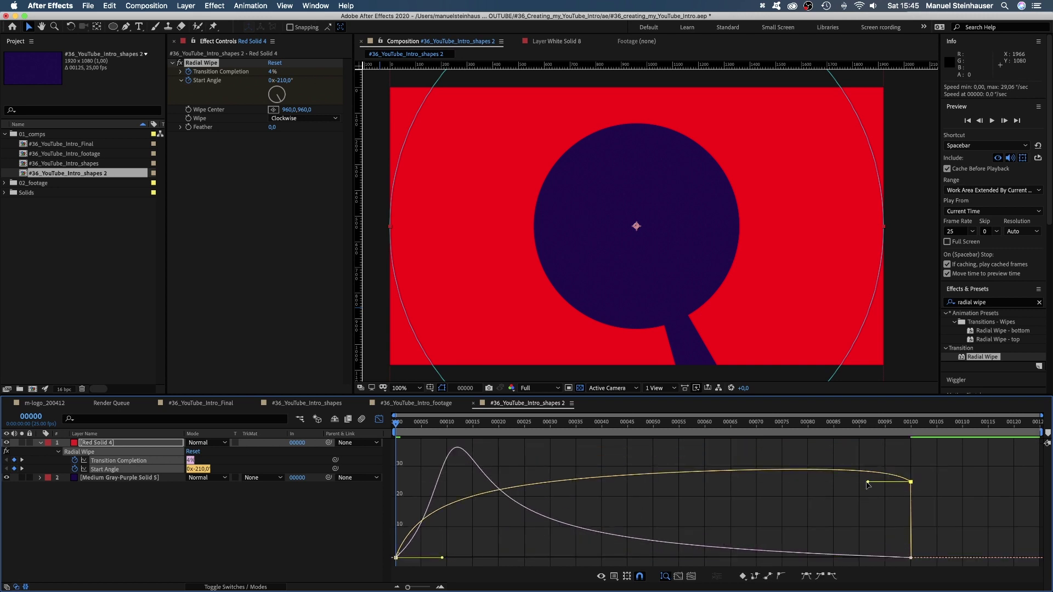
{"action": "left_click_drag", "start_coordinate": [867, 485], "coordinate": [642, 559]}
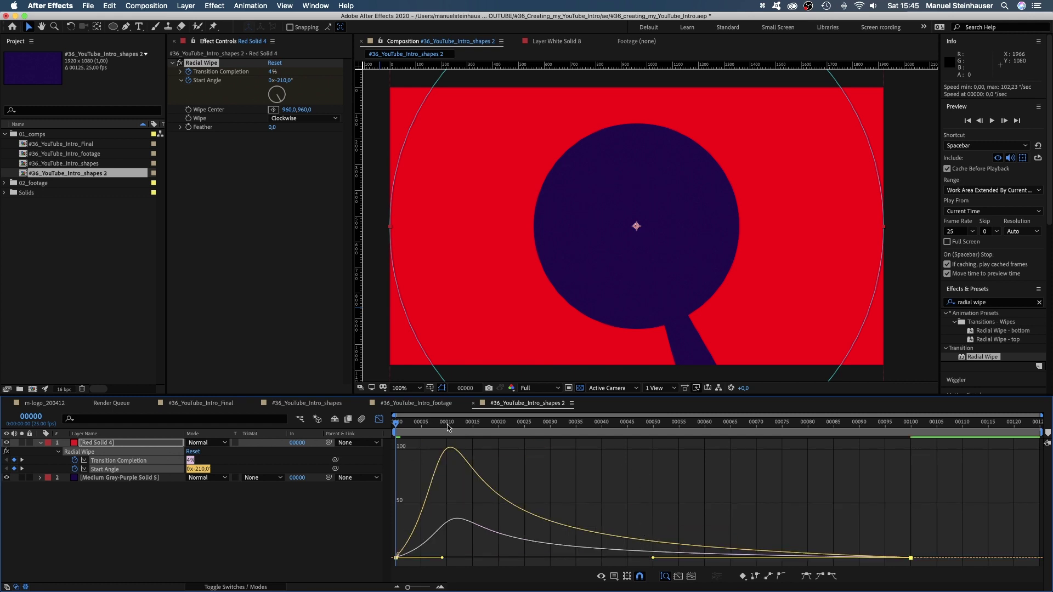
Preview the eased wipe animation and return to the layer-bar timeline.
{"action": "left_click", "coordinate": [378, 456]}
{"action": "key", "text": "space"}
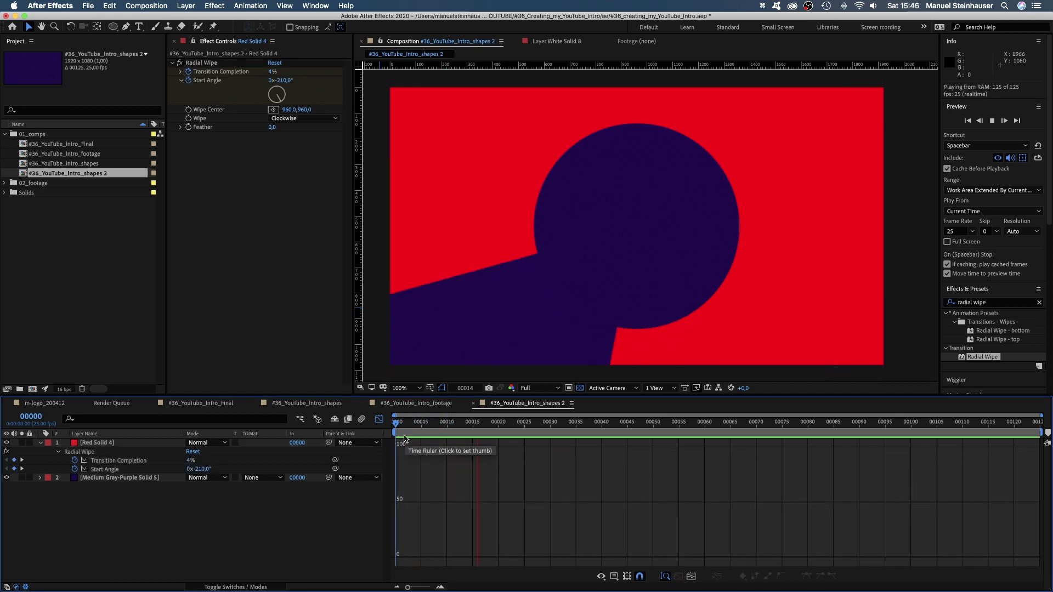
{"action": "left_click", "coordinate": [108, 462]}
{"action": "left_click", "coordinate": [110, 467], "text": "shift"}
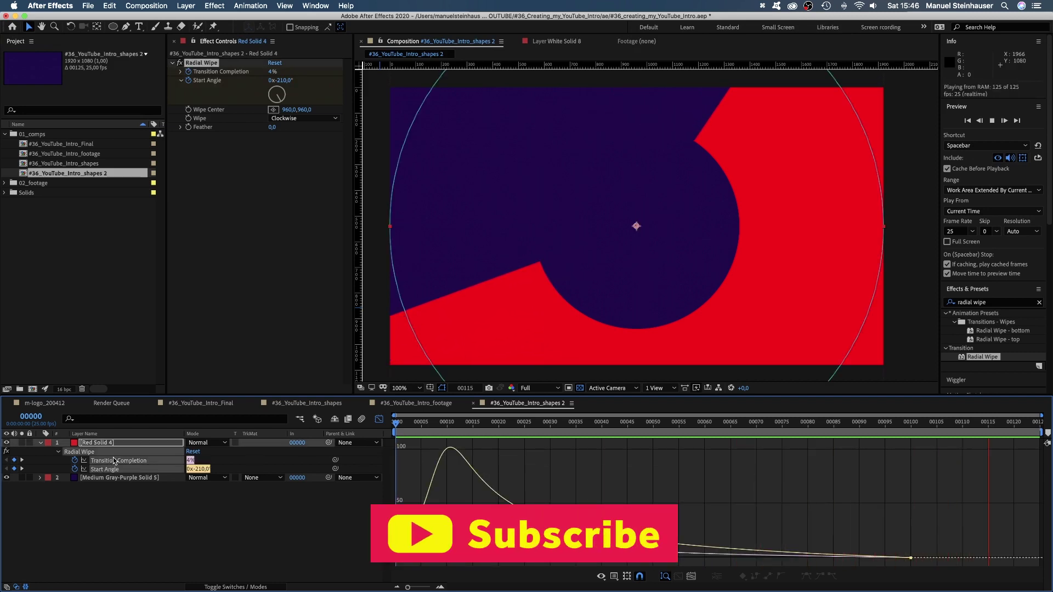
{"action": "left_click", "coordinate": [379, 420]}
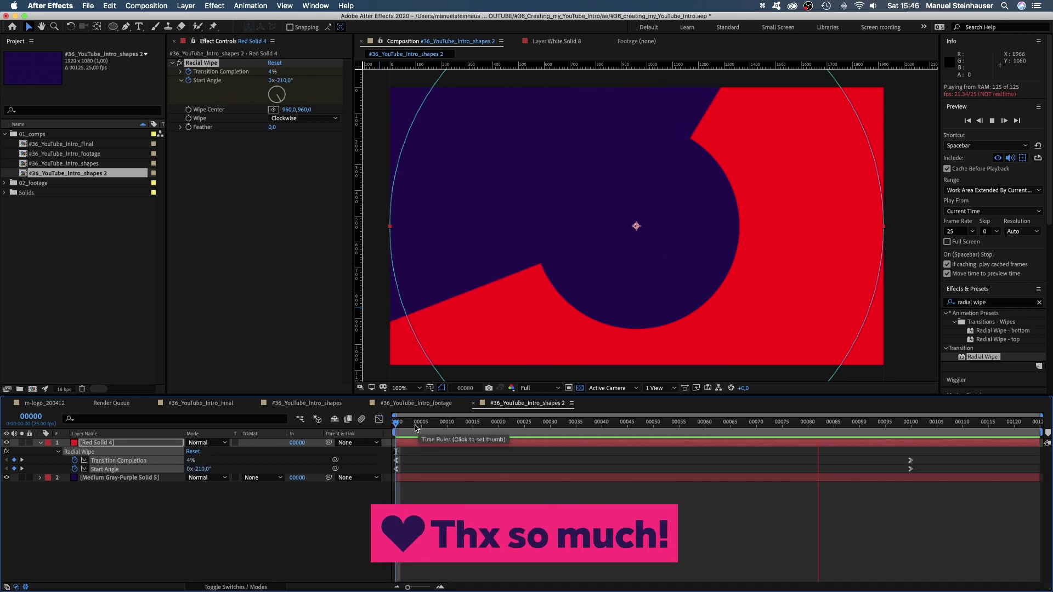
{"action": "key", "text": "space"}
Apply a Drop Shadow with softness 540 to the red solid.
{"action": "left_click", "coordinate": [1004, 302]}
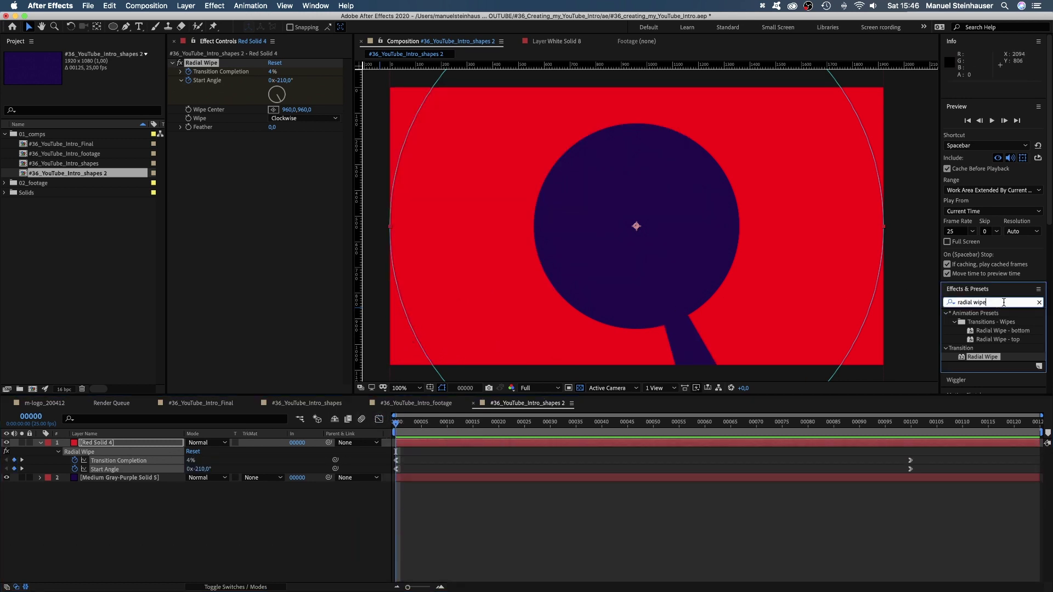
{"action": "type", "text": "drop shadow"}
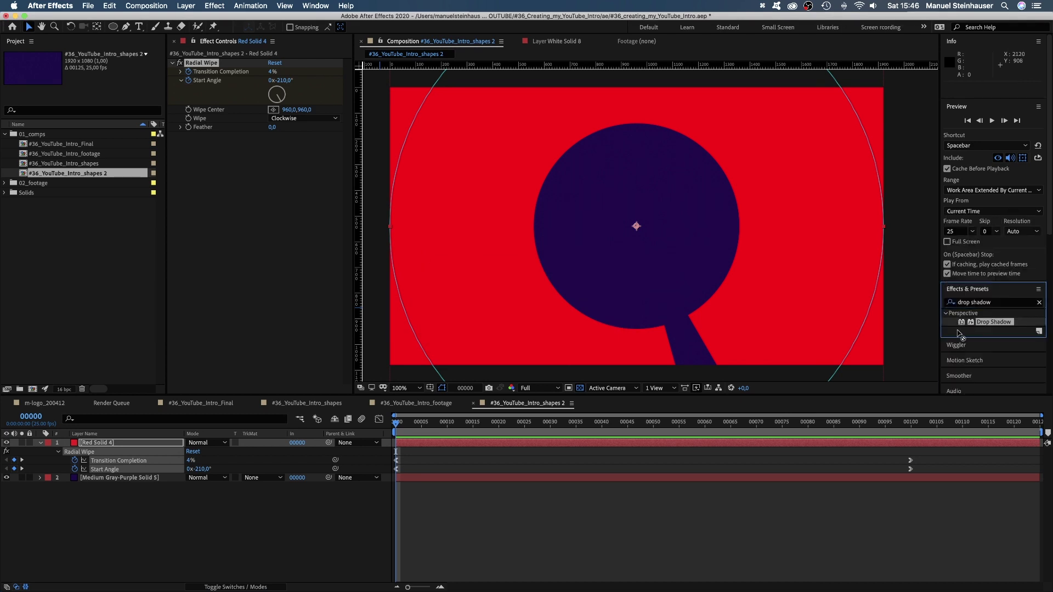
{"action": "left_click_drag", "start_coordinate": [965, 324], "coordinate": [245, 247]}
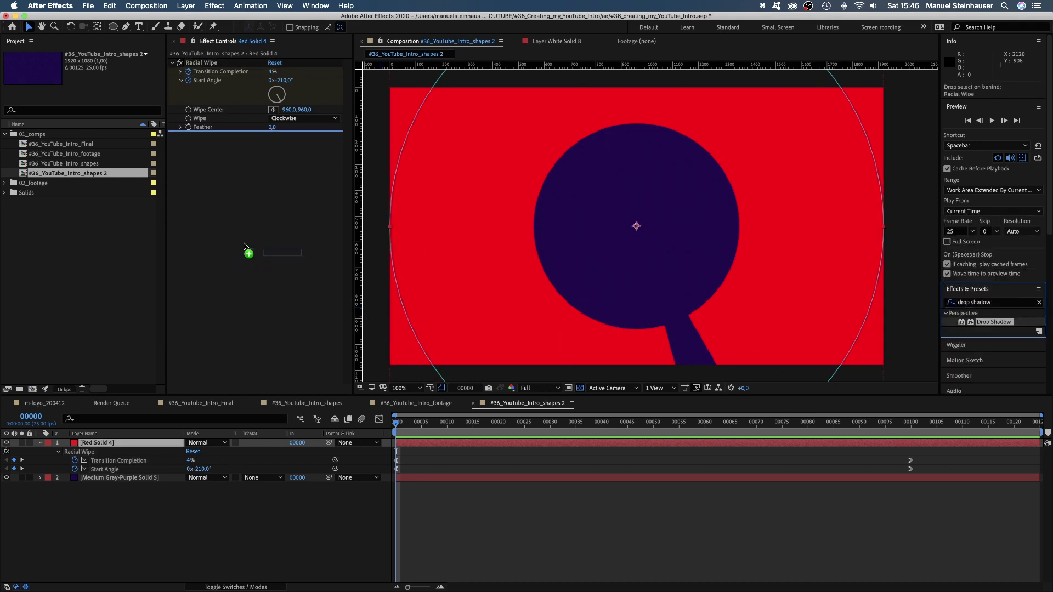
{"action": "left_click_drag", "start_coordinate": [222, 206], "coordinate": [223, 205]}
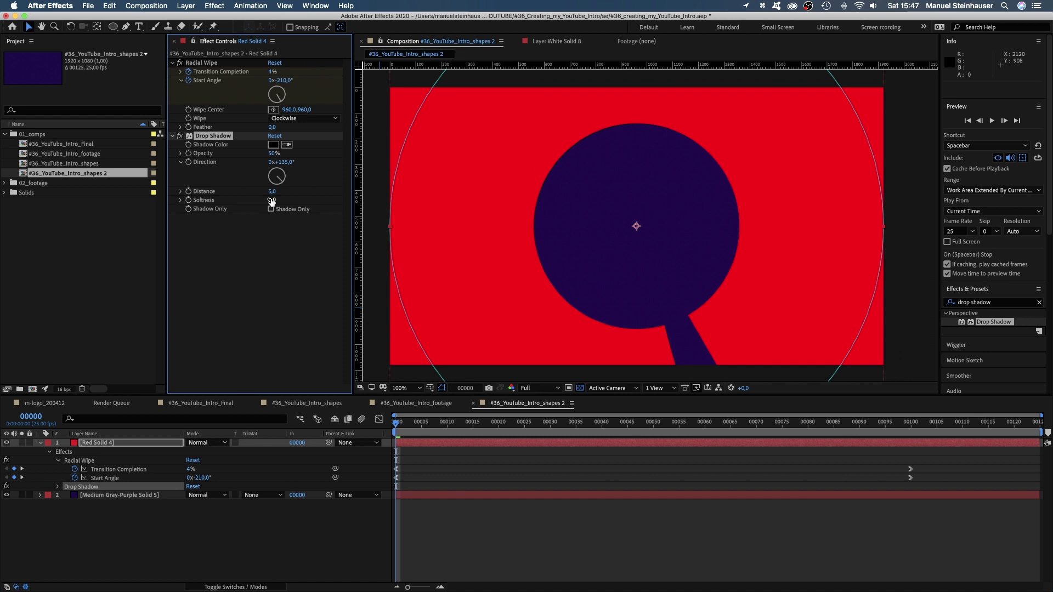
{"action": "type", "text": "54"}
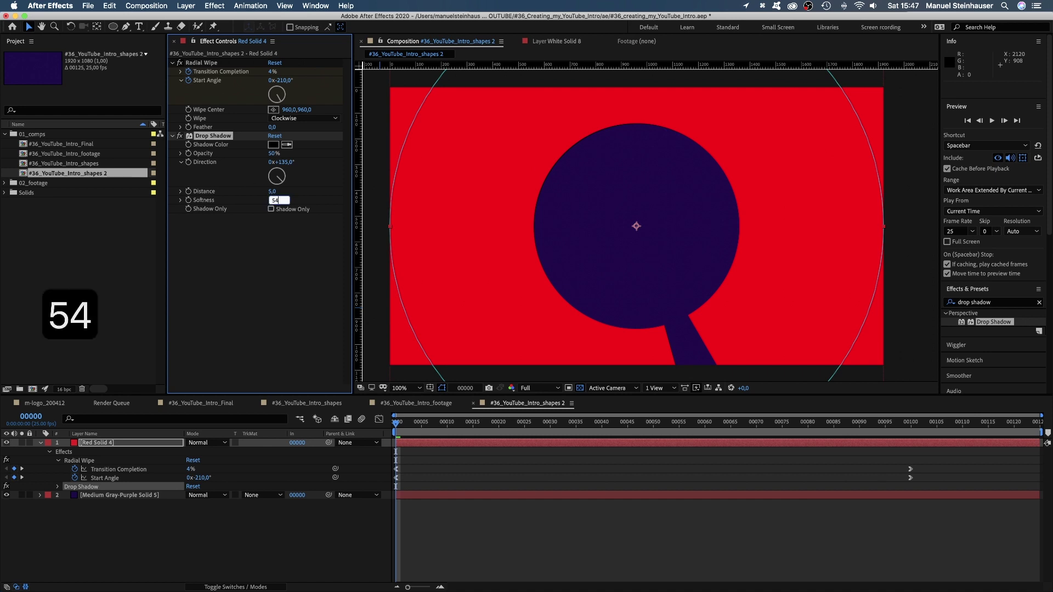
{"action": "type", "text": "0"}
{"action": "key", "text": "Return"}
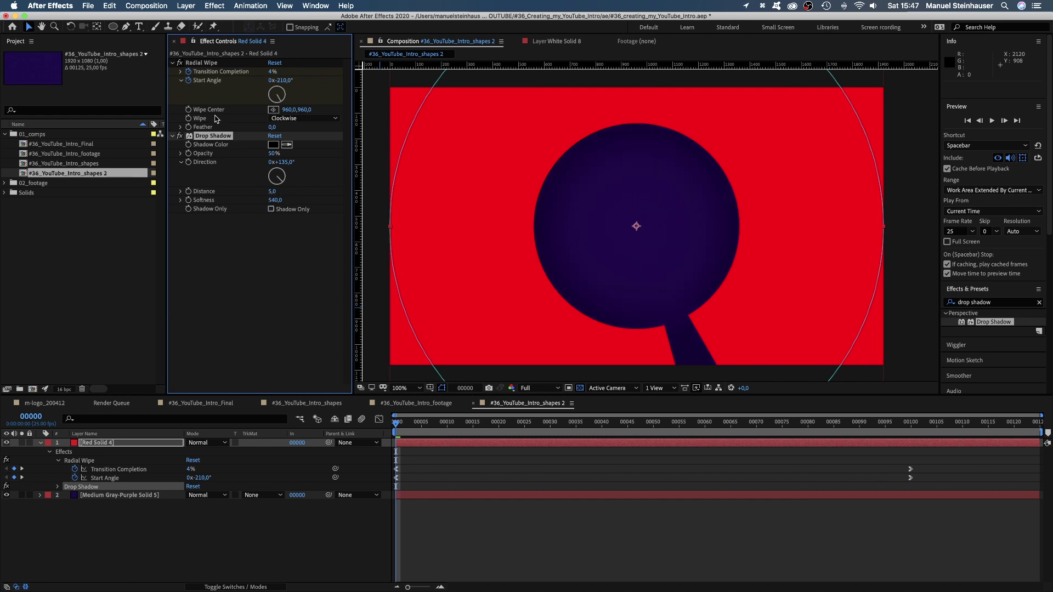
Duplicate the drop shadow and set the copy to distance 0 and softness 40.
{"action": "key", "text": "super+d"}
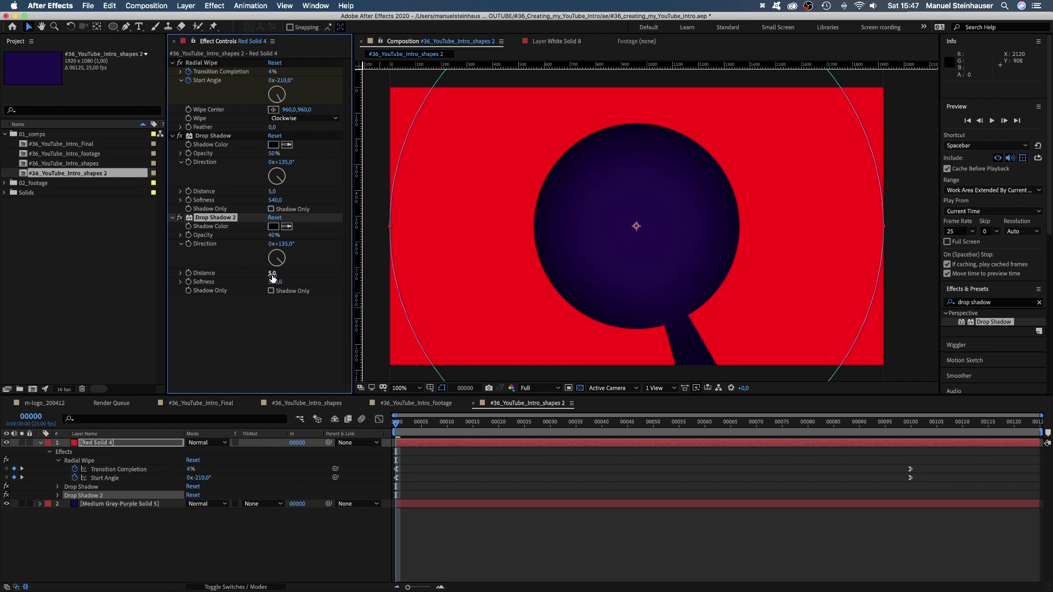
{"action": "type", "text": "0"}
{"action": "key", "text": "Return"}
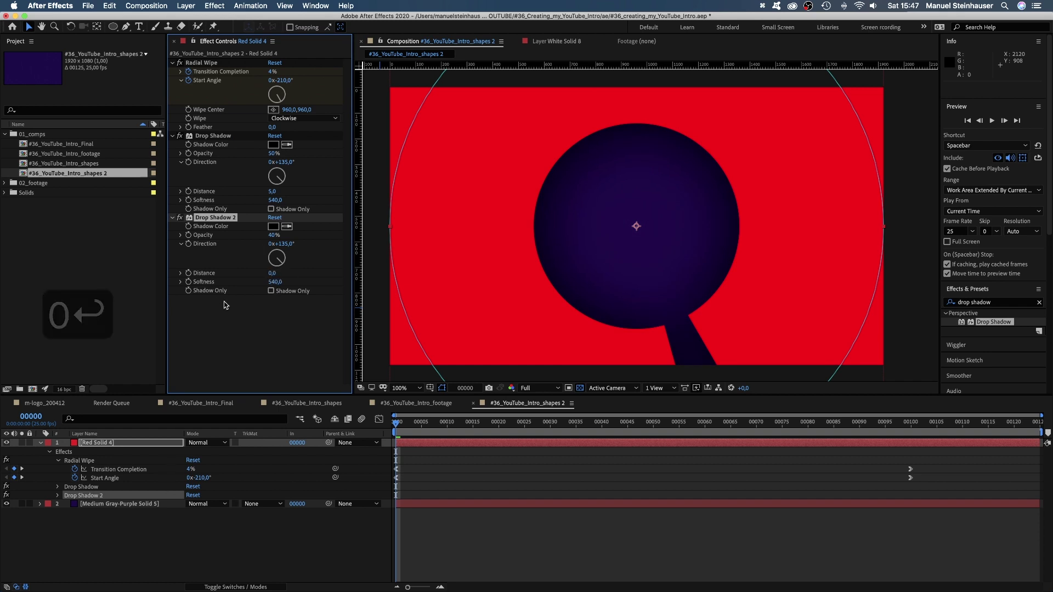
{"action": "type", "text": "40"}
{"action": "key", "text": "Return"}
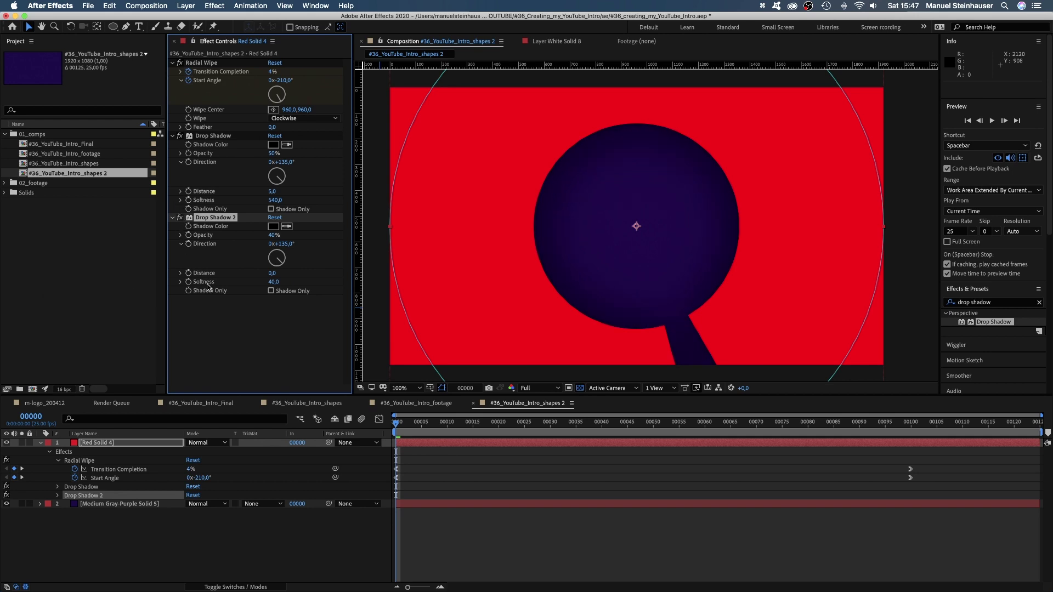
{"action": "key", "text": "super+y"}
Create a bright yellow solid (EAFF00) and fit an elliptical mask to it.
{"action": "left_click", "coordinate": [456, 328]}
{"action": "left_click", "coordinate": [186, 383]}
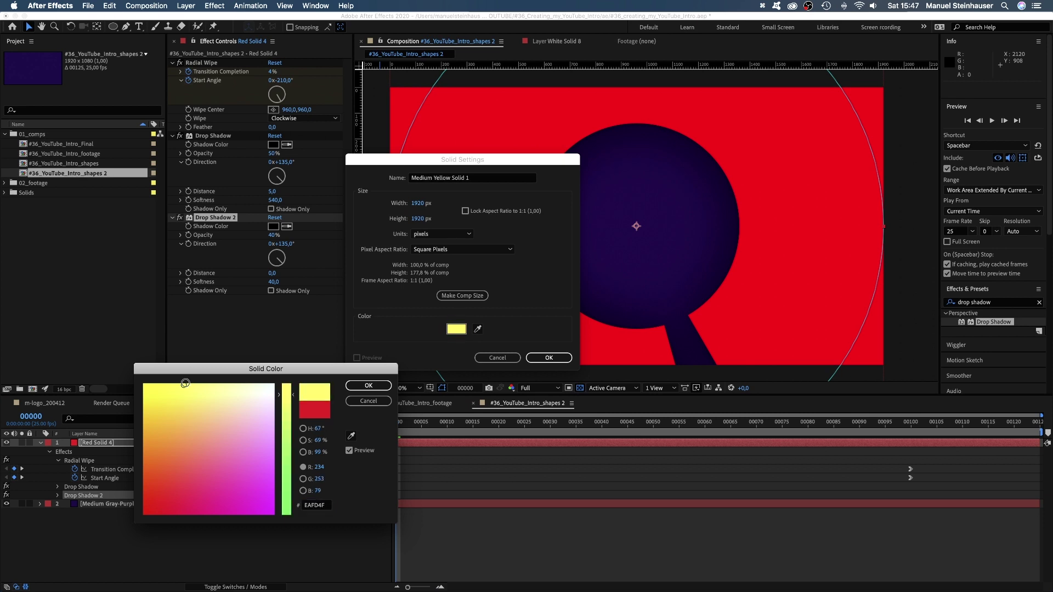
{"action": "left_click", "coordinate": [372, 386]}
{"action": "key", "text": "Return"}
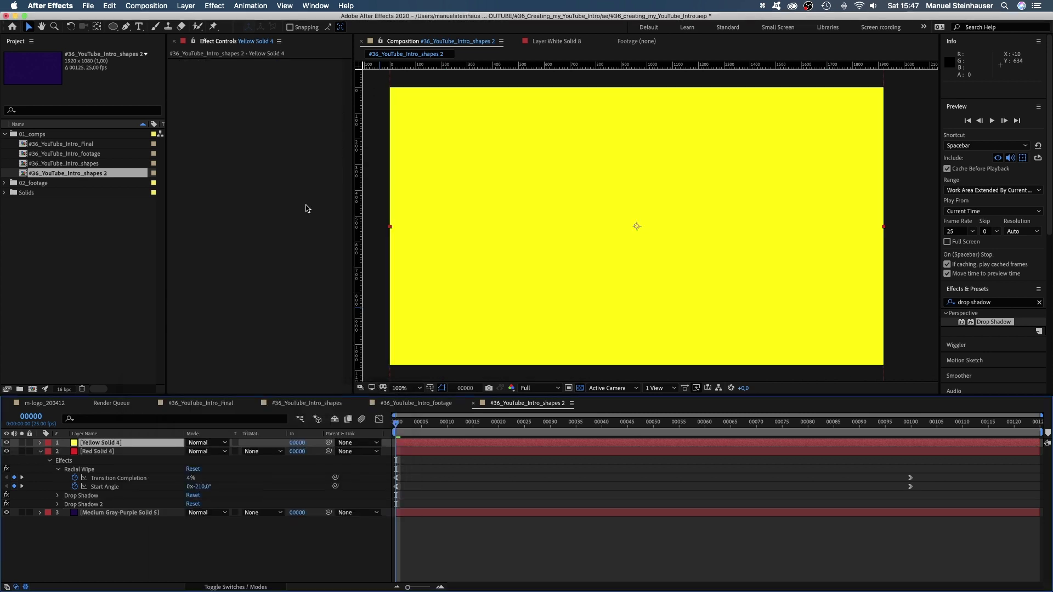
{"action": "double_click", "coordinate": [113, 26]}
Duplicate the mask, setting Mask 1 to Subtract and Mask 2 to Intersect.
{"action": "left_click", "coordinate": [83, 461]}
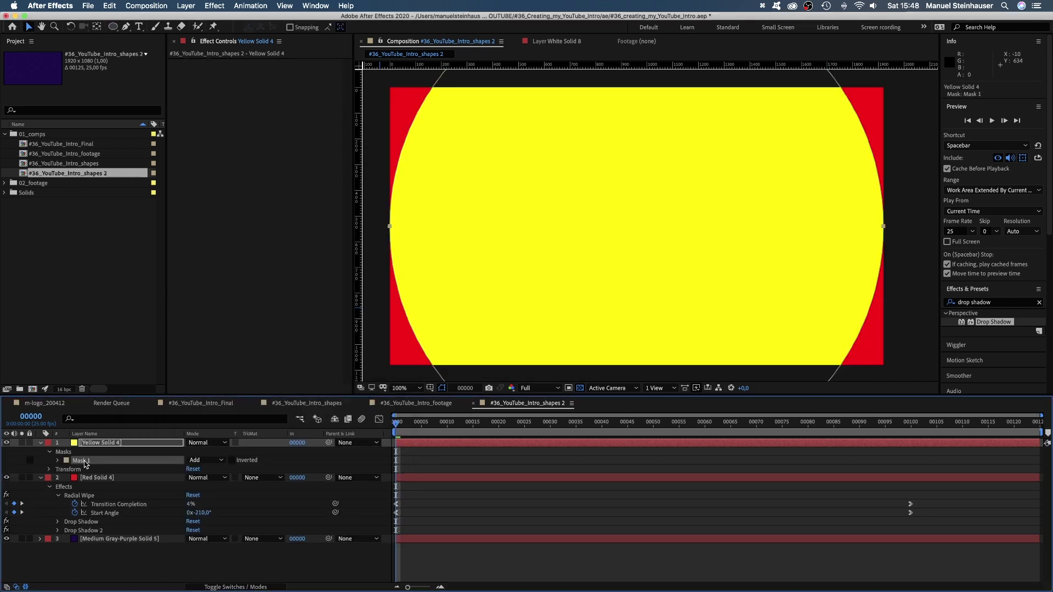
{"action": "key", "text": "super+d"}
{"action": "left_click", "coordinate": [214, 461]}
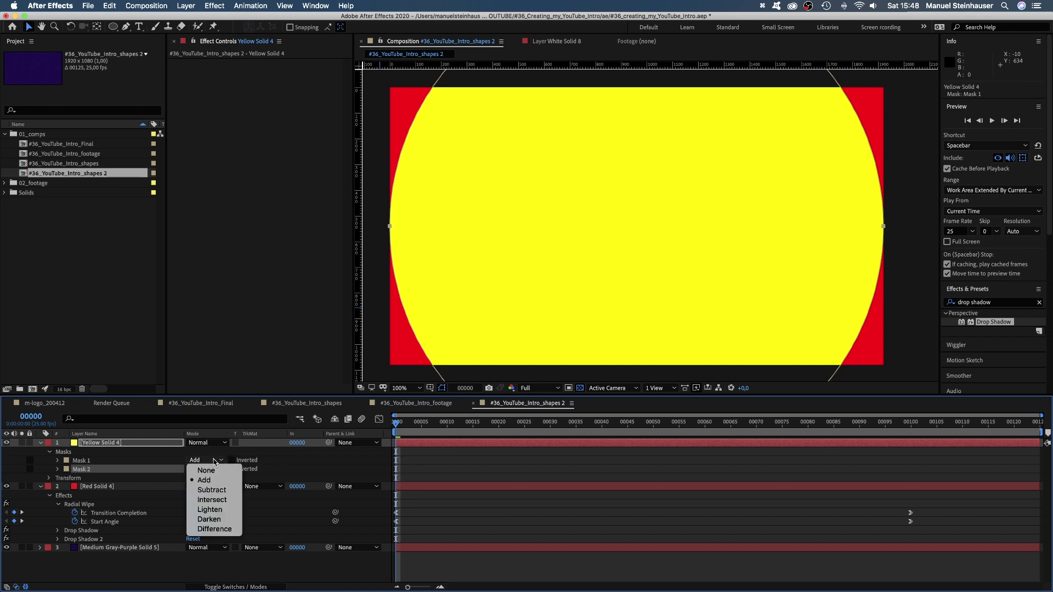
{"action": "left_click", "coordinate": [211, 490]}
{"action": "left_click", "coordinate": [207, 470]}
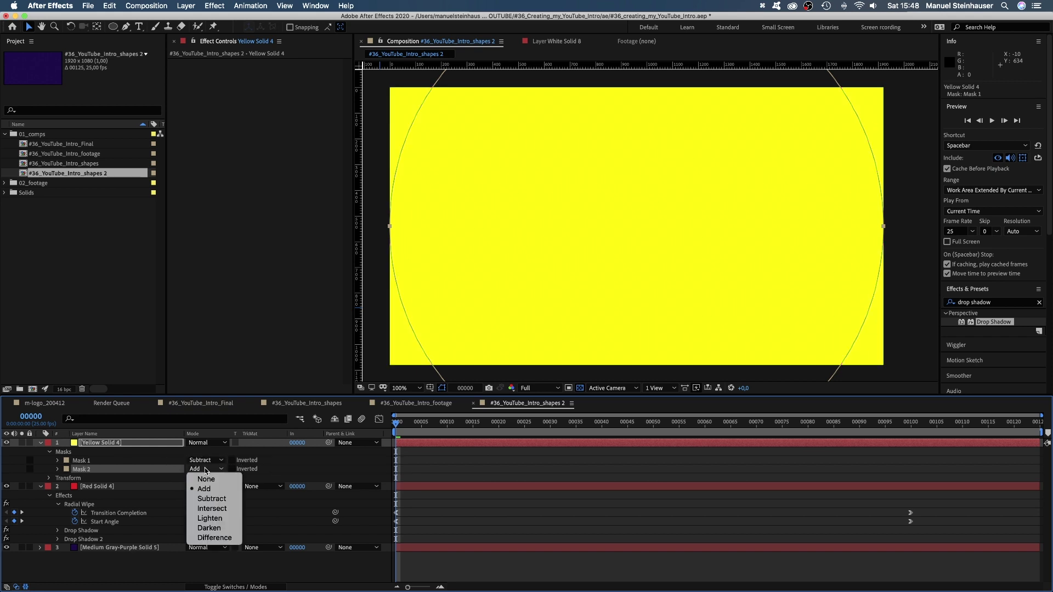
{"action": "left_click", "coordinate": [211, 508]}
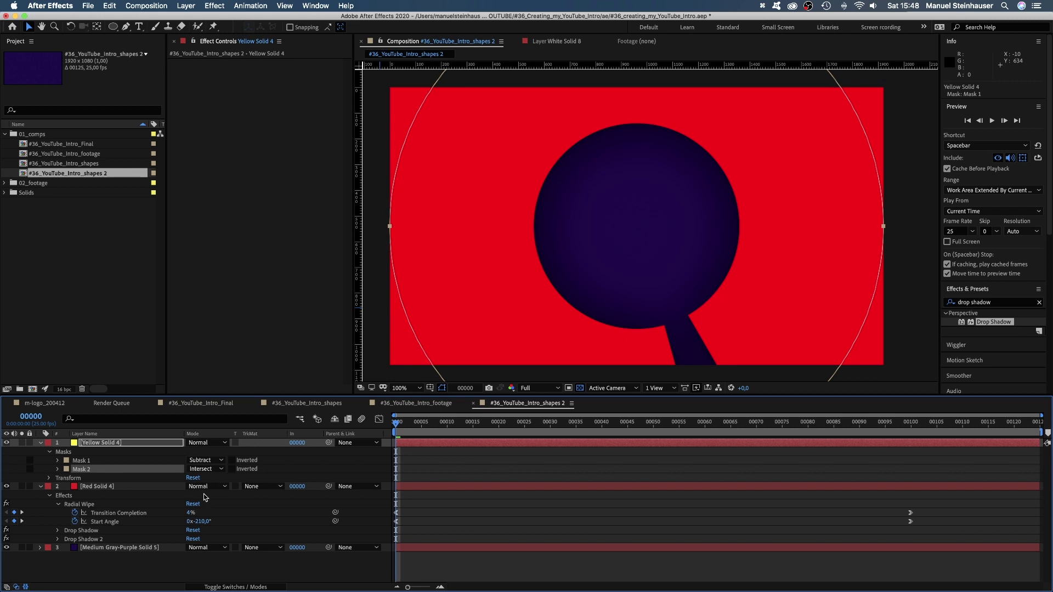
Set Mask 1 expansion to -440 px and Mask 2 expansion to -220 px.
{"action": "left_click", "coordinate": [58, 469]}
{"action": "left_click", "coordinate": [58, 461]}
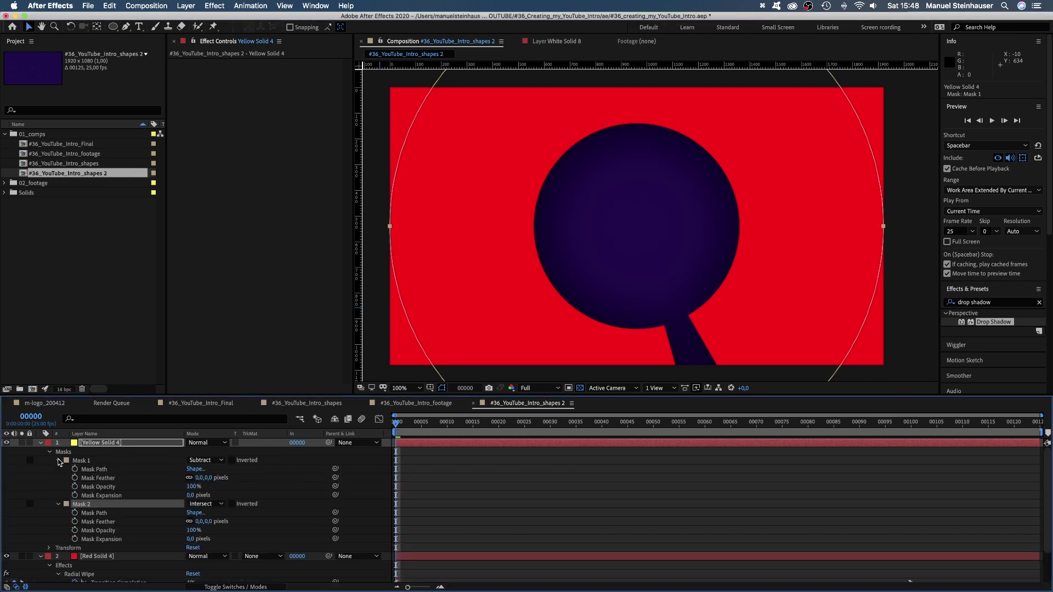
{"action": "type", "text": "-440"}
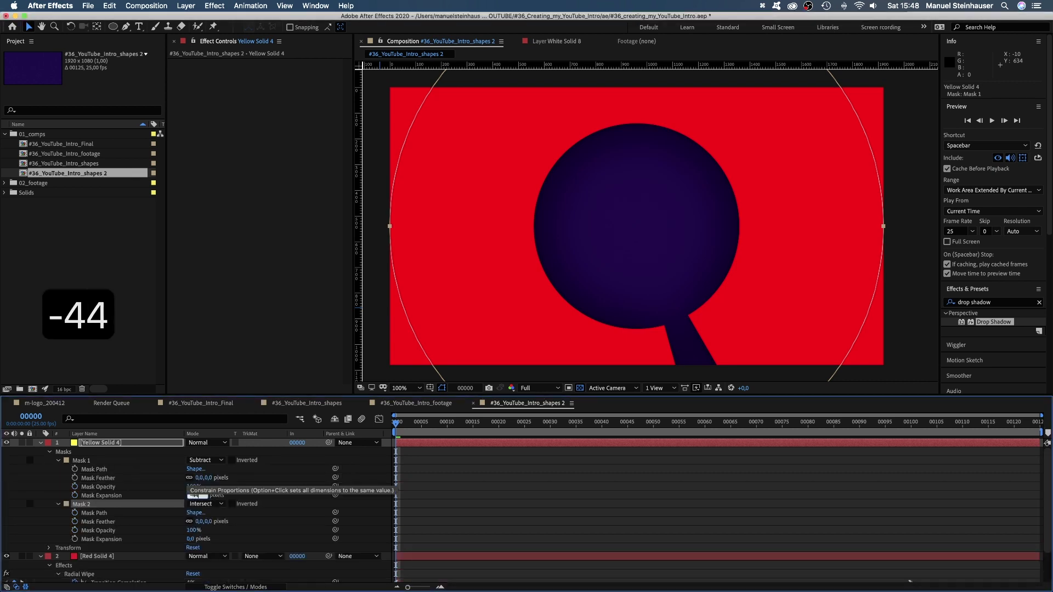
{"action": "key", "text": "Return"}
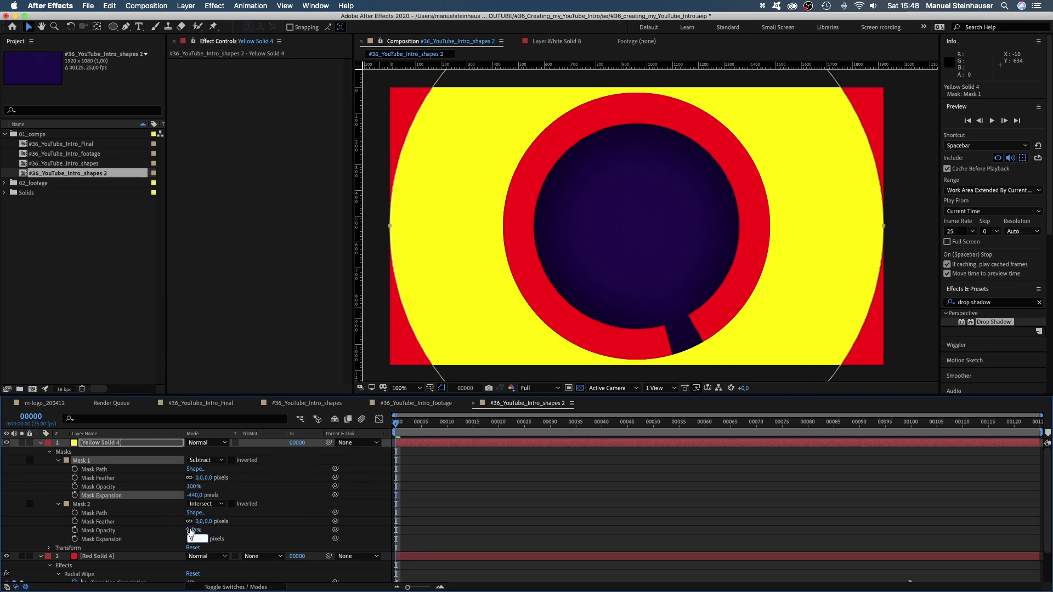
{"action": "type", "text": "-220"}
{"action": "key", "text": "Return"}
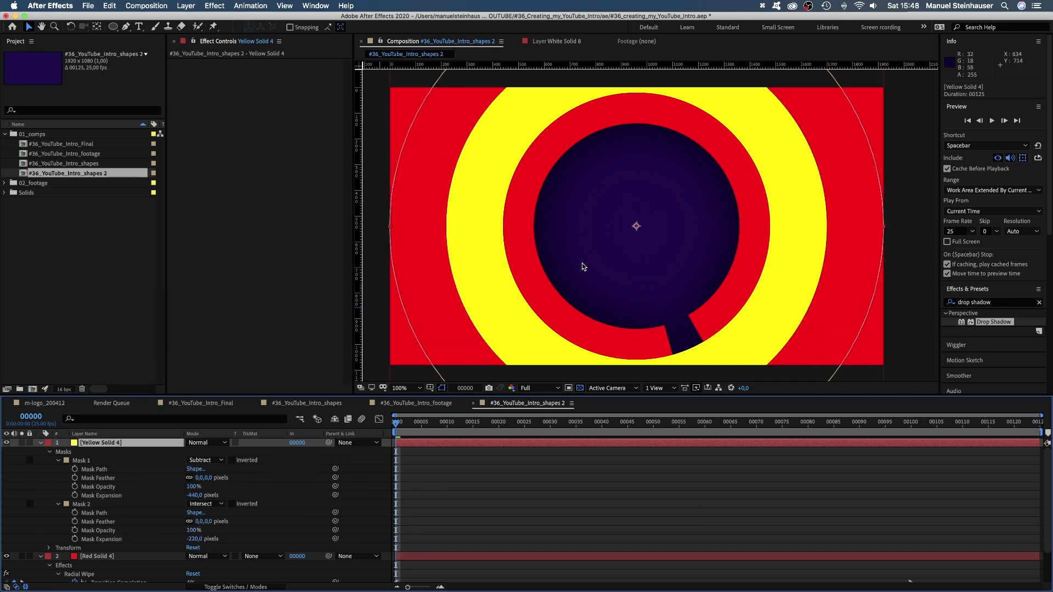
Apply Radial Wipe to the yellow solid at 93% completion and 230° start angle.
{"action": "left_click", "coordinate": [999, 303]}
{"action": "type", "text": "radial"}
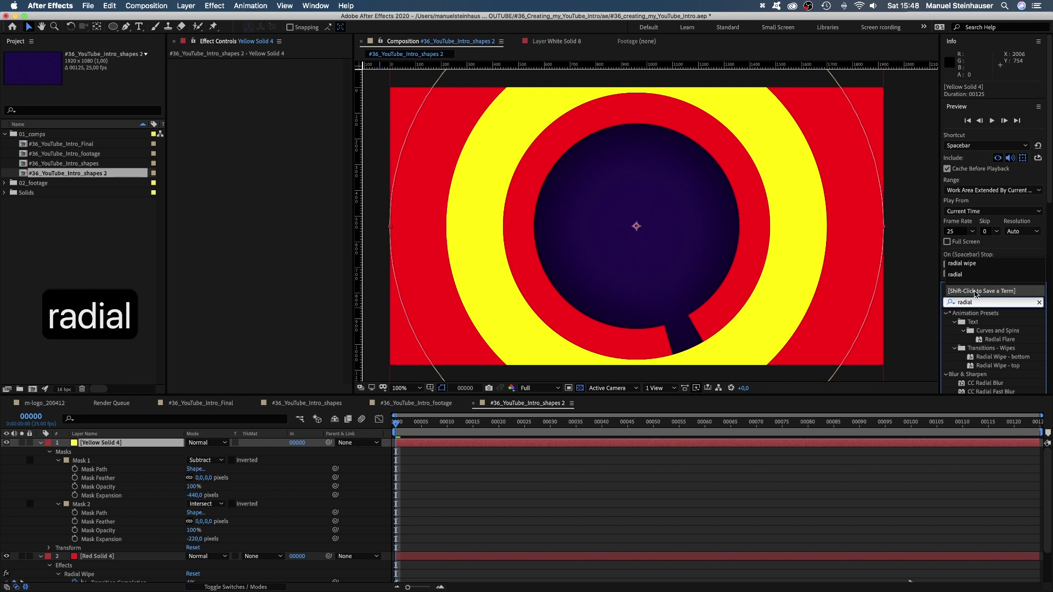
{"action": "type", "text": " wip"}
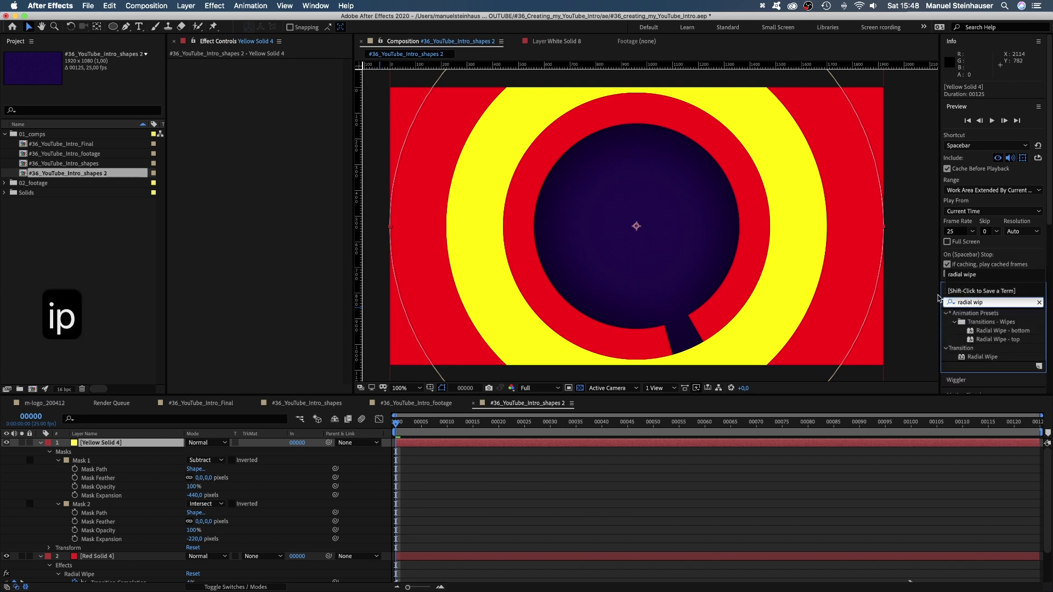
{"action": "left_click_drag", "start_coordinate": [982, 357], "coordinate": [234, 111]}
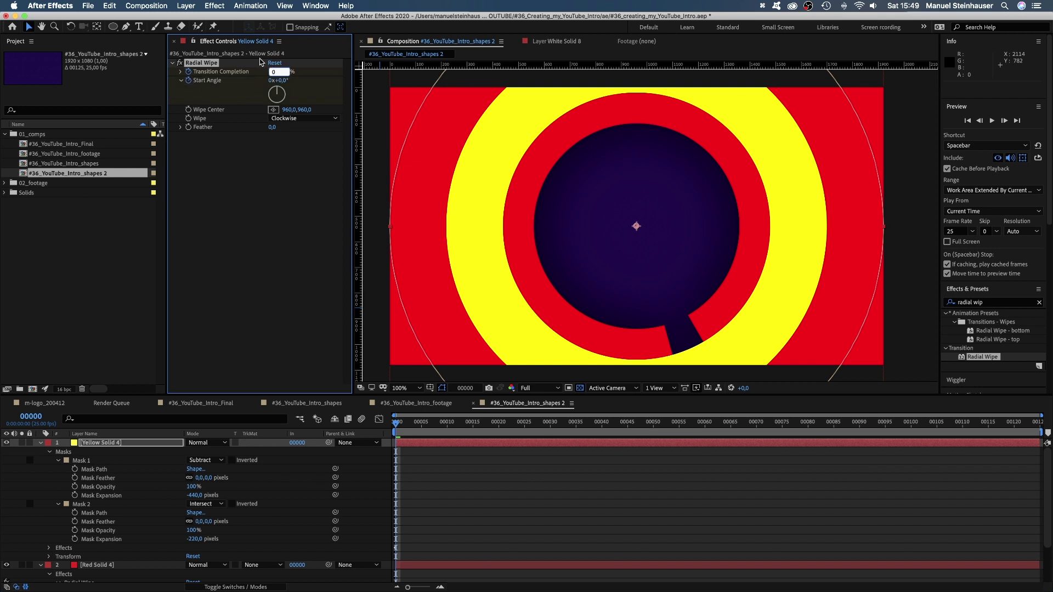
{"action": "type", "text": "93"}
{"action": "key", "text": "Tab"}
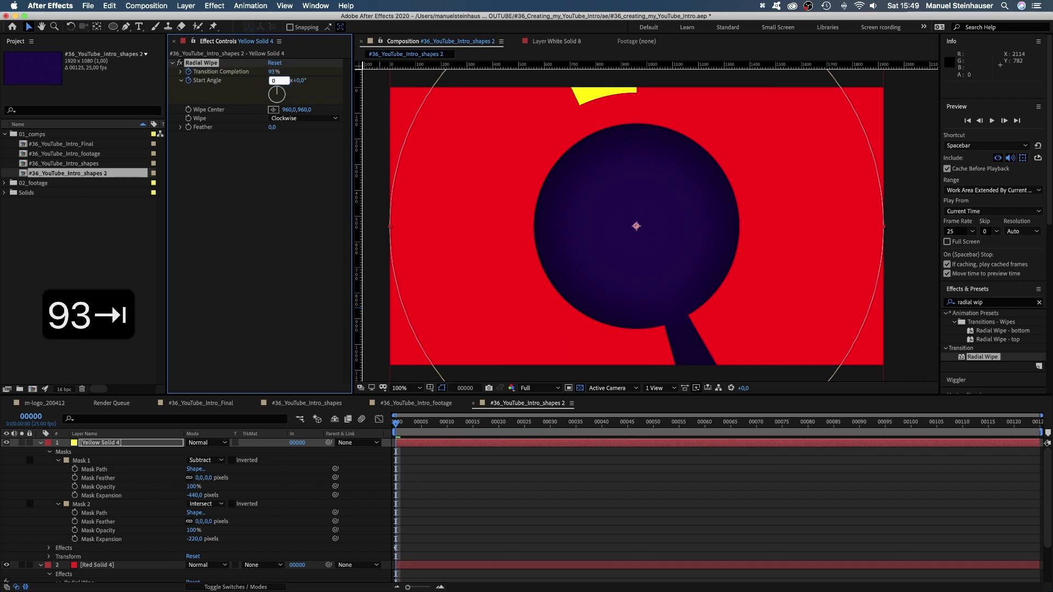
{"action": "type", "text": "230"}
{"action": "key", "text": "Return"}
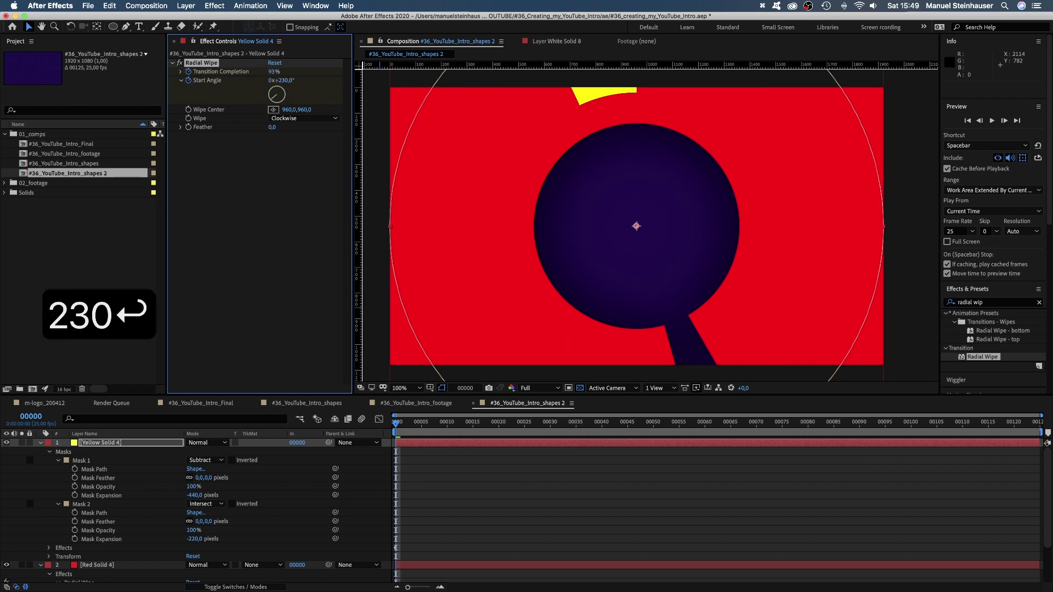
At frame 100, keyframe the yellow wipe to 40% completion and 90° start angle.
{"action": "left_click_drag", "start_coordinate": [400, 427], "coordinate": [913, 437]}
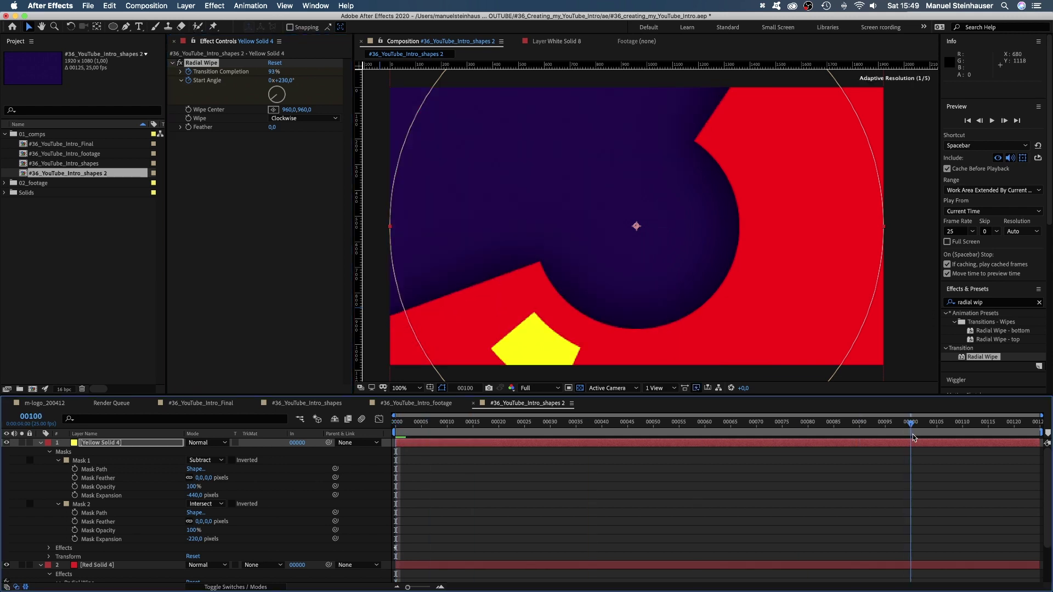
{"action": "left_click", "coordinate": [106, 443]}
{"action": "key", "text": "u"}
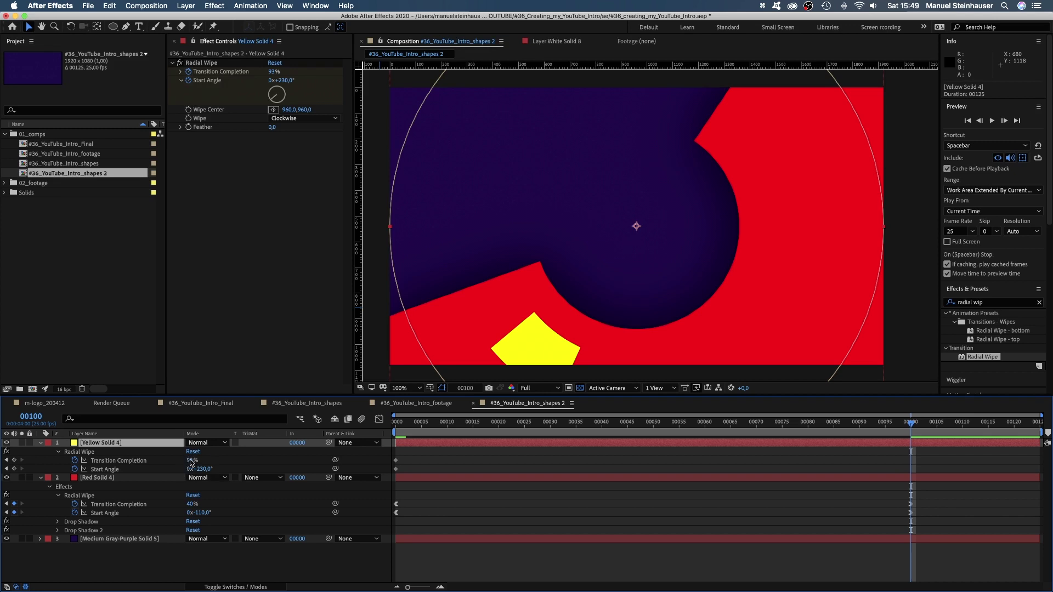
{"action": "type", "text": "40"}
{"action": "key", "text": "Return"}
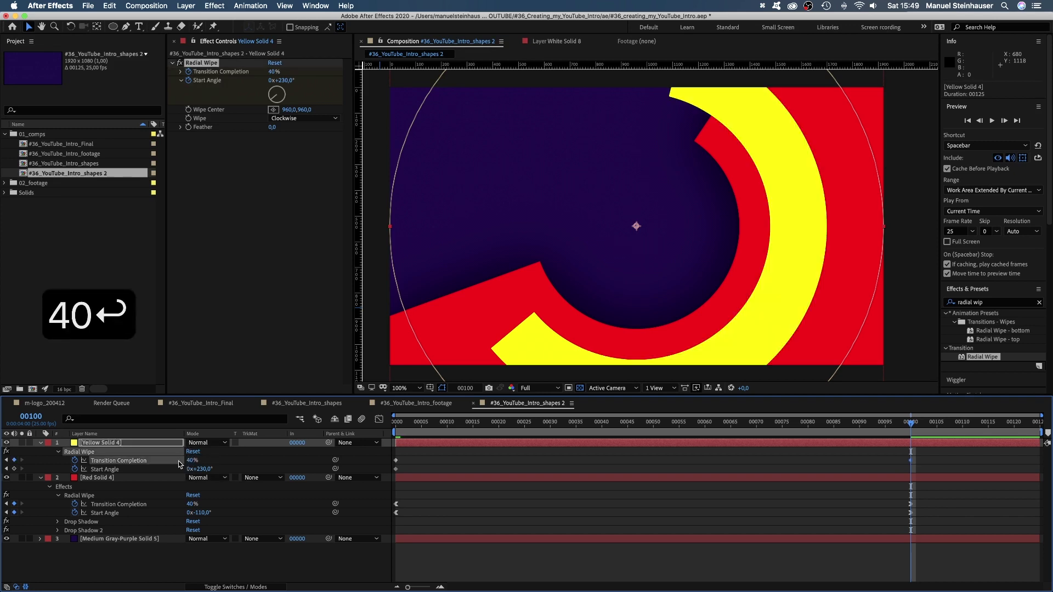
{"action": "left_click", "coordinate": [193, 469]}
{"action": "type", "text": "90"}
{"action": "key", "text": "Return"}
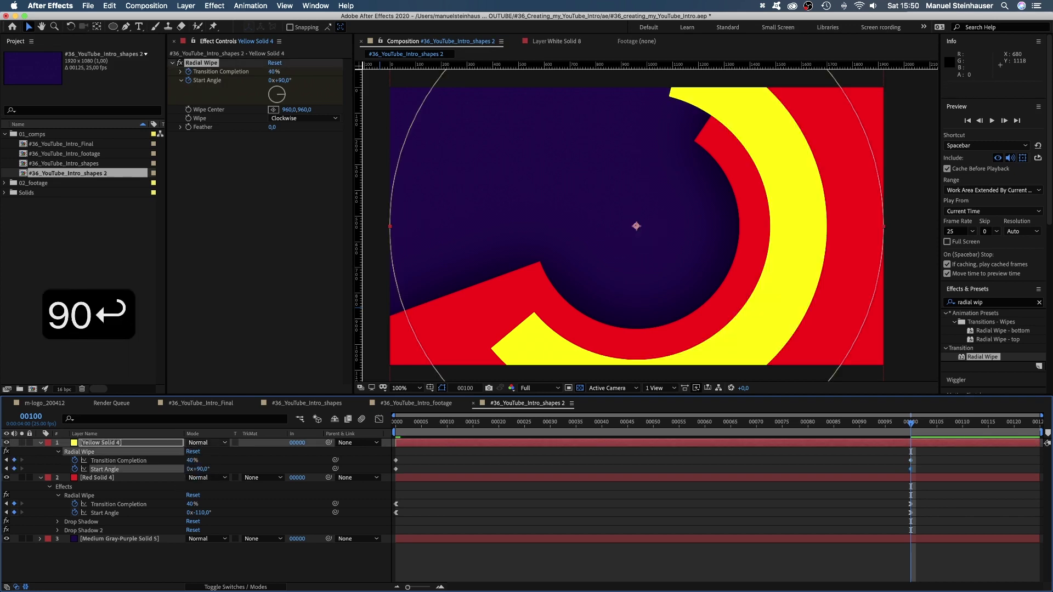
Ease the yellow wipe's keyframes in the Graph Editor and preview from the start.
{"action": "left_click_drag", "start_coordinate": [919, 457], "coordinate": [458, 477]}
{"action": "left_click", "coordinate": [379, 419]}
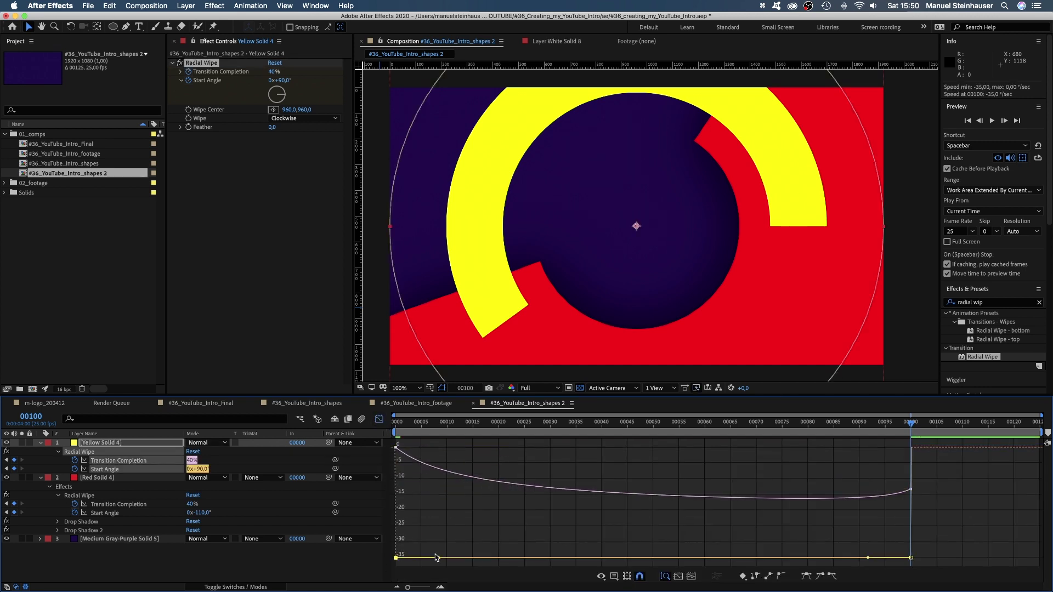
{"action": "left_click_drag", "start_coordinate": [868, 489], "coordinate": [652, 448]}
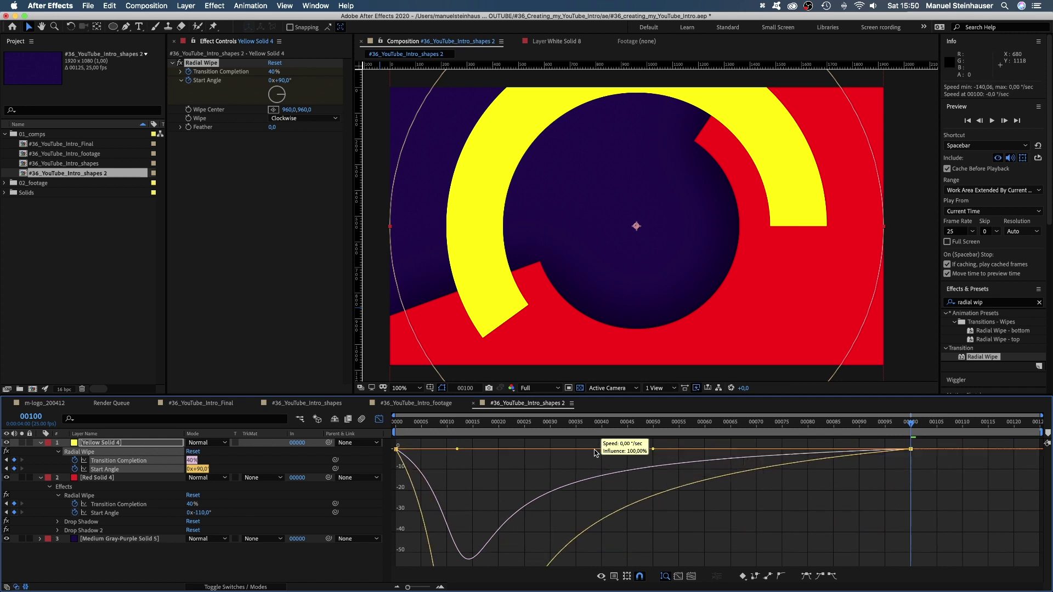
{"action": "key", "text": "Home"}
{"action": "key", "text": "space"}
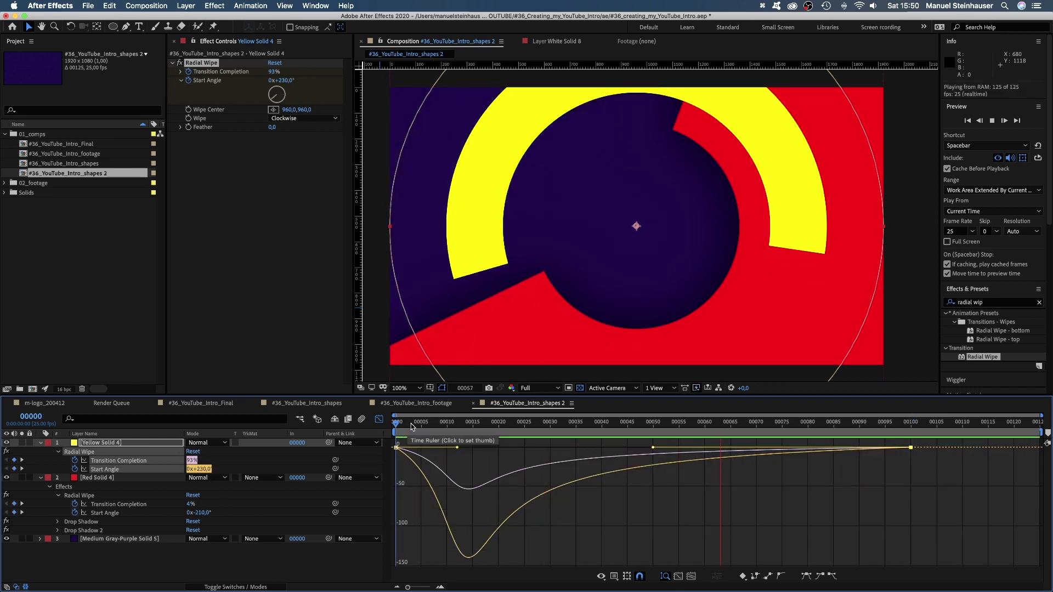
{"action": "key", "text": "space"}
{"action": "left_click", "coordinate": [379, 419]}
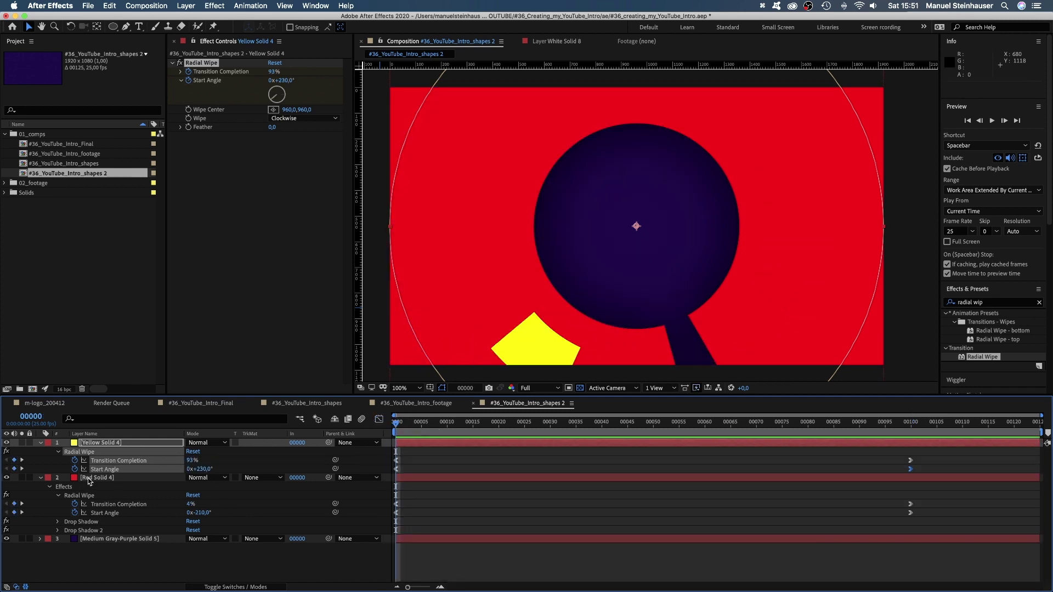
Copy Red Solid 4's two Drop Shadow effects for the yellow ring.
{"action": "left_click", "coordinate": [91, 477]}
{"action": "left_click", "coordinate": [212, 137]}
{"action": "left_click", "coordinate": [215, 218], "text": "shift"}
{"action": "key", "text": "super+c"}
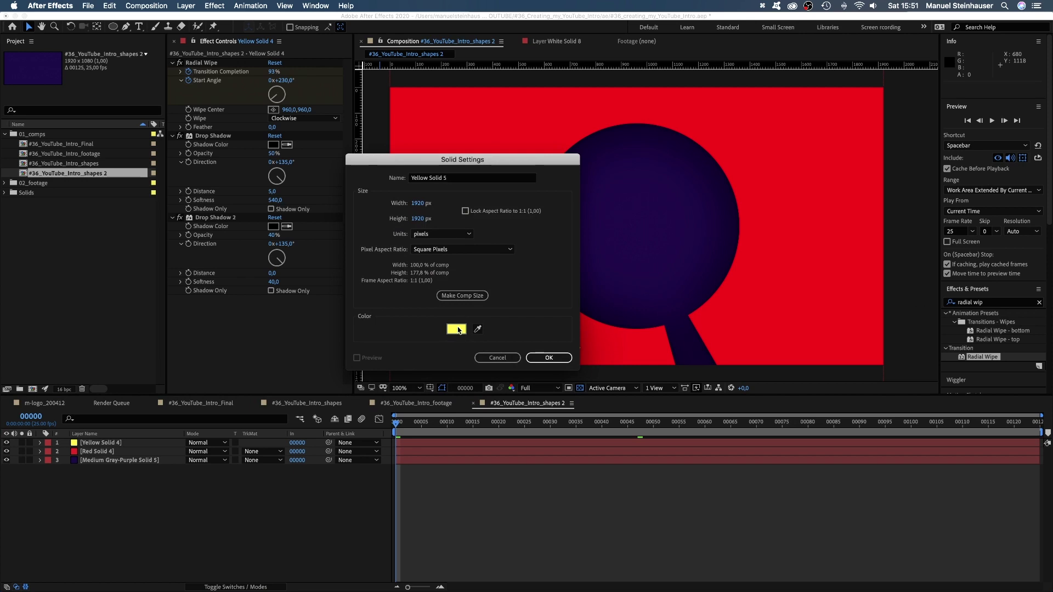
Create a light pink full-frame solid layer.
{"action": "left_click", "coordinate": [458, 329]}
{"action": "left_click_drag", "start_coordinate": [236, 416], "coordinate": [277, 432]}
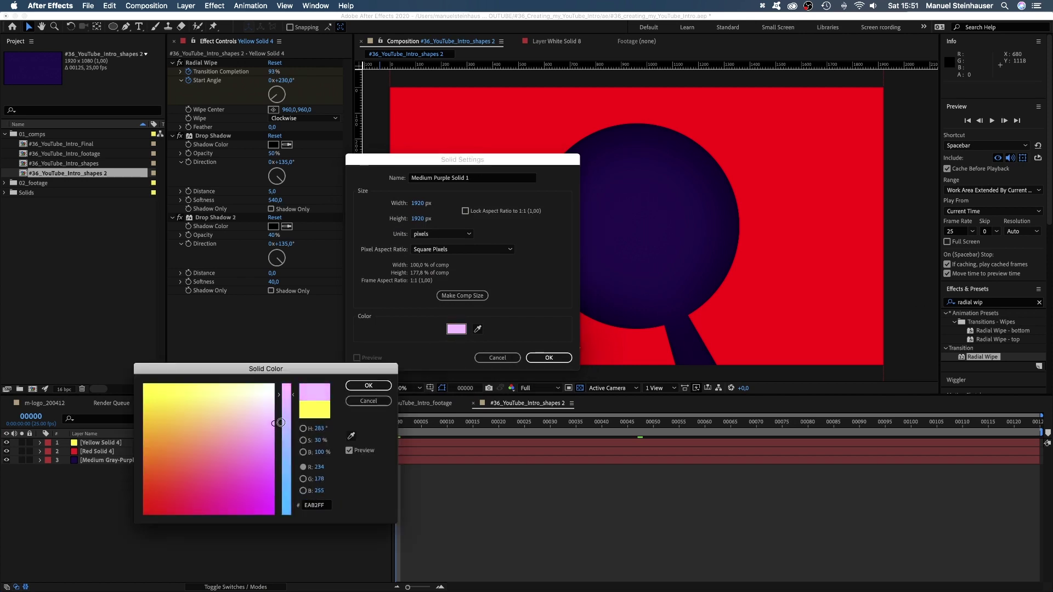
{"action": "left_click", "coordinate": [387, 386]}
{"action": "left_click", "coordinate": [559, 358]}
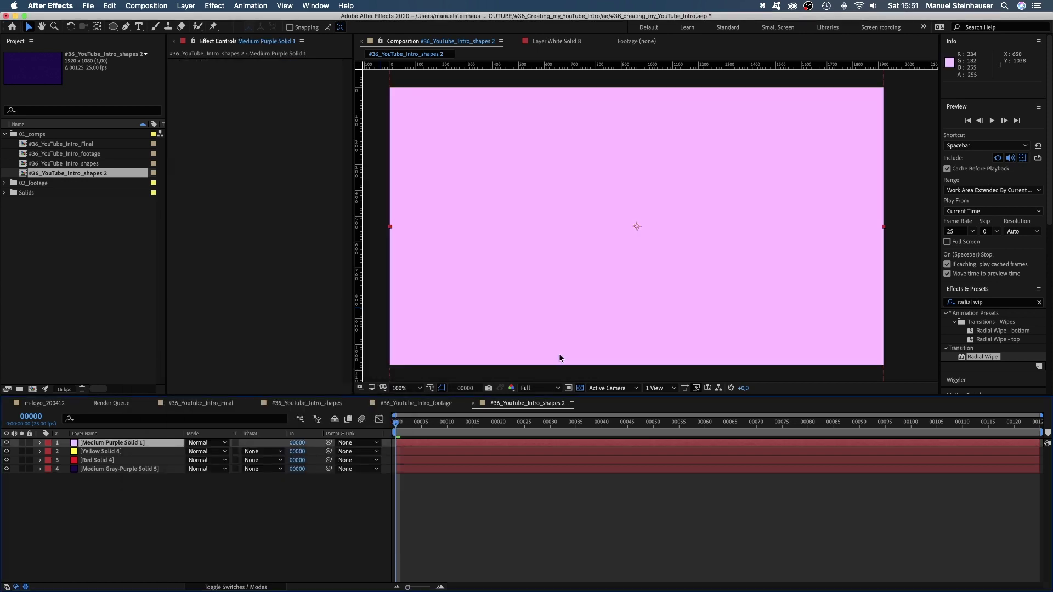
Add a frame-fitting ellipse mask set to Subtract with -990 px expansion, and apply Radial Wipe.
{"action": "double_click", "coordinate": [113, 27]}
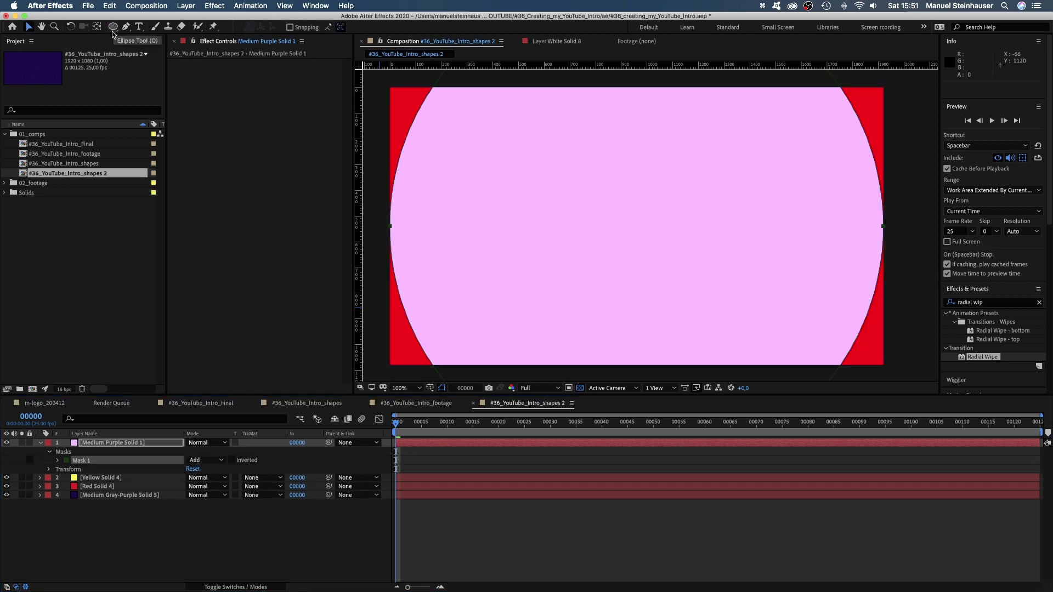
{"action": "left_click", "coordinate": [57, 460]}
{"action": "left_click", "coordinate": [205, 460]}
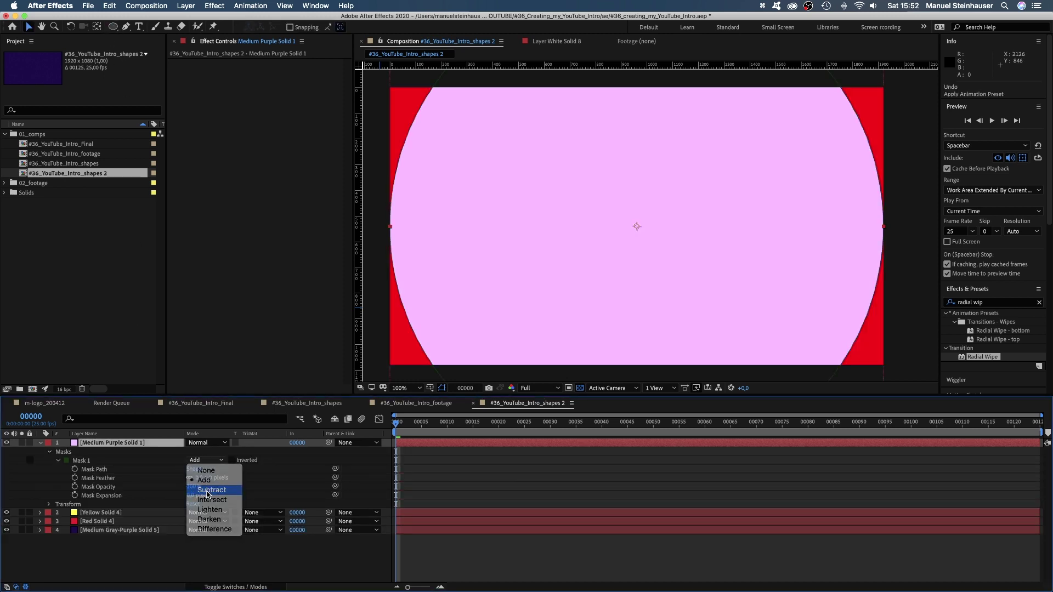
{"action": "left_click", "coordinate": [207, 489]}
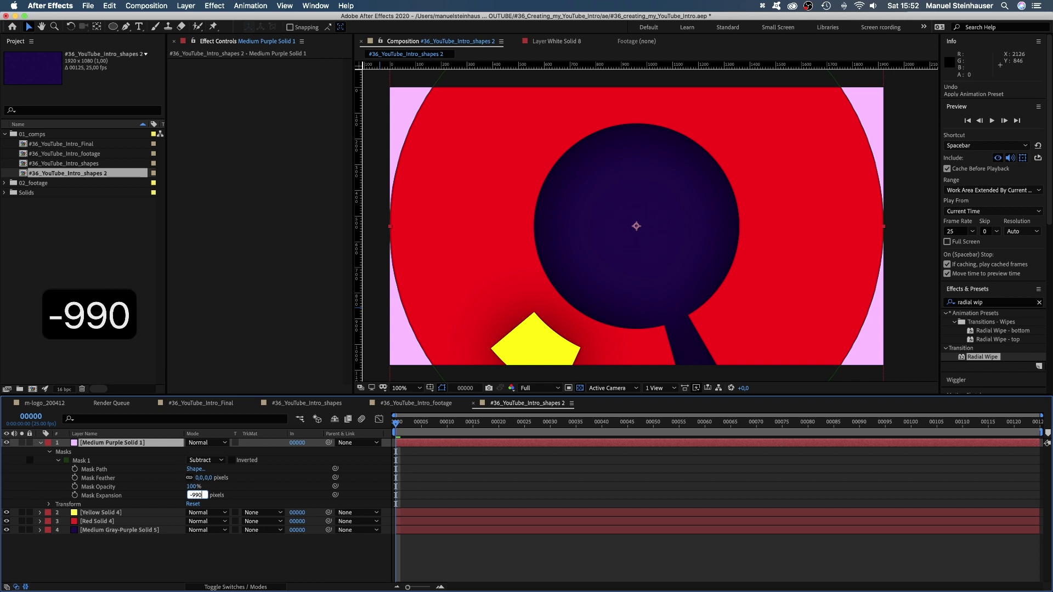
{"action": "type", "text": "-990"}
{"action": "key", "text": "Return"}
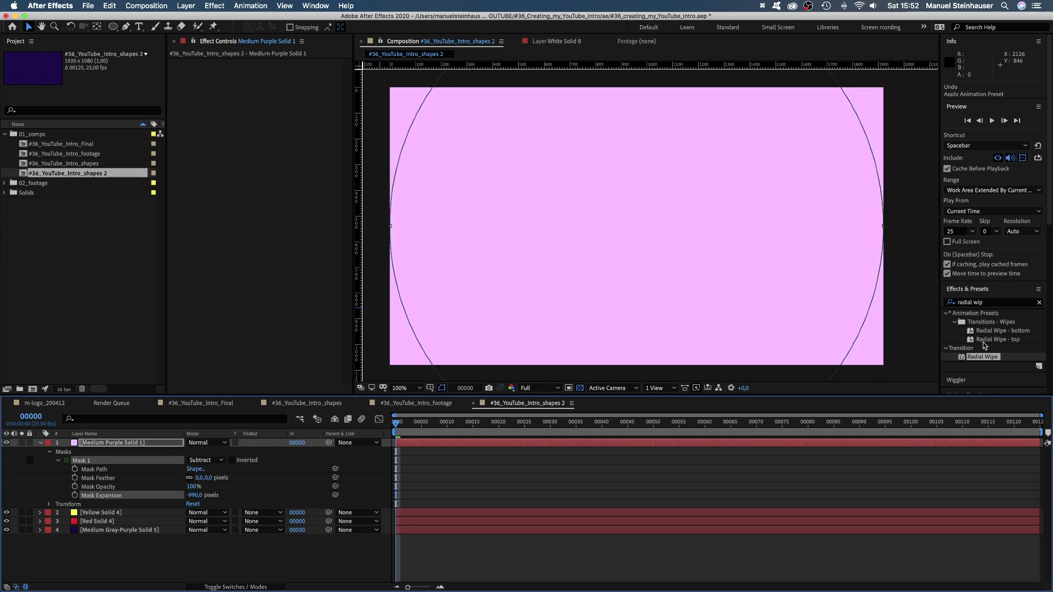
{"action": "left_click_drag", "start_coordinate": [960, 362], "coordinate": [210, 109]}
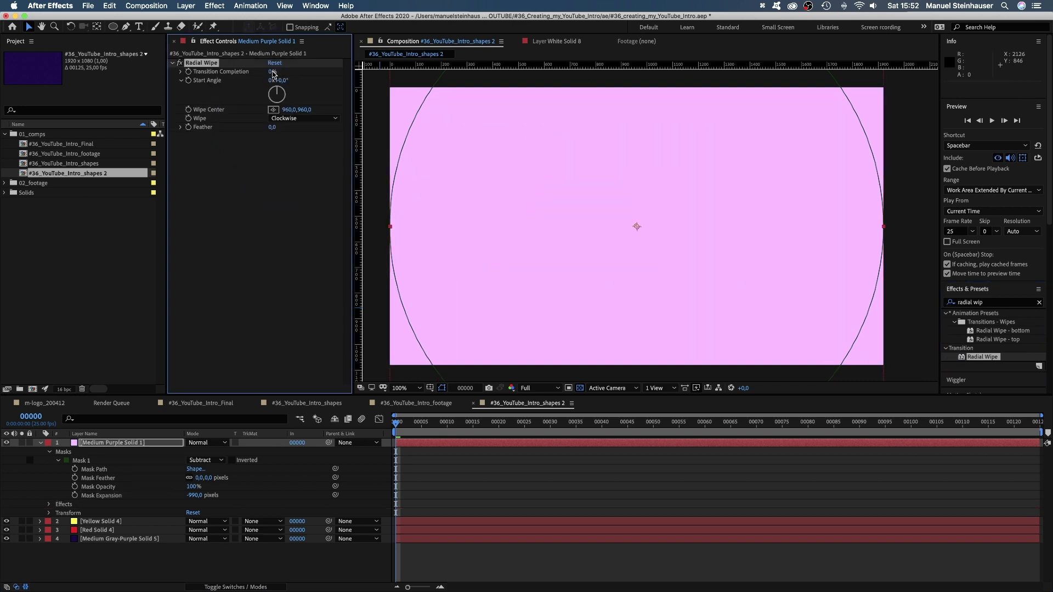
Set the pink layer's Radial Wipe to 50% completion with a 150° start angle.
{"action": "type", "text": "50"}
{"action": "key", "text": "Return"}
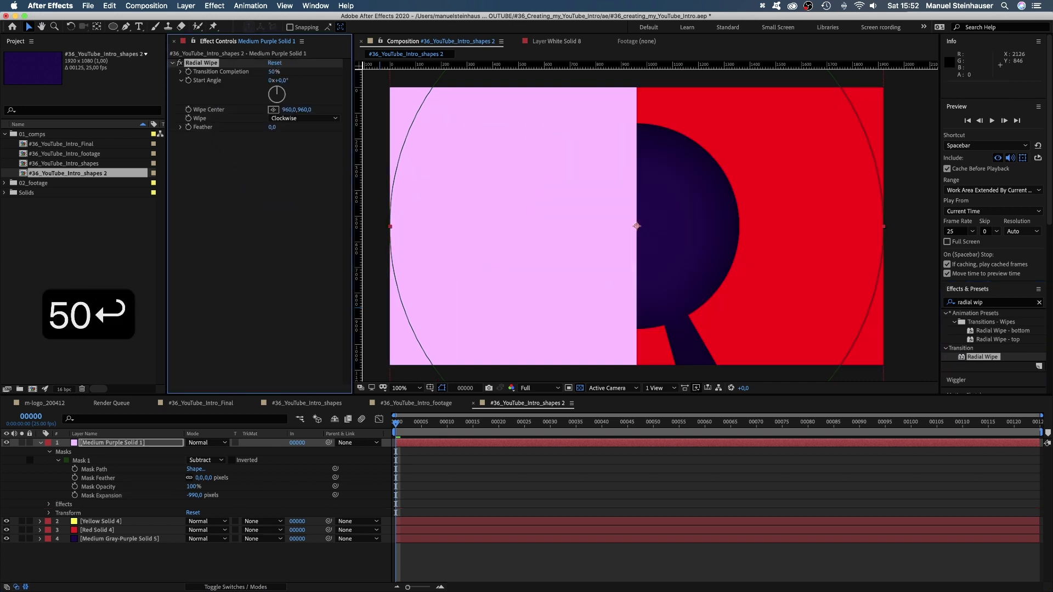
{"action": "left_click", "coordinate": [278, 80]}
{"action": "type", "text": "150"}
{"action": "key", "text": "Return"}
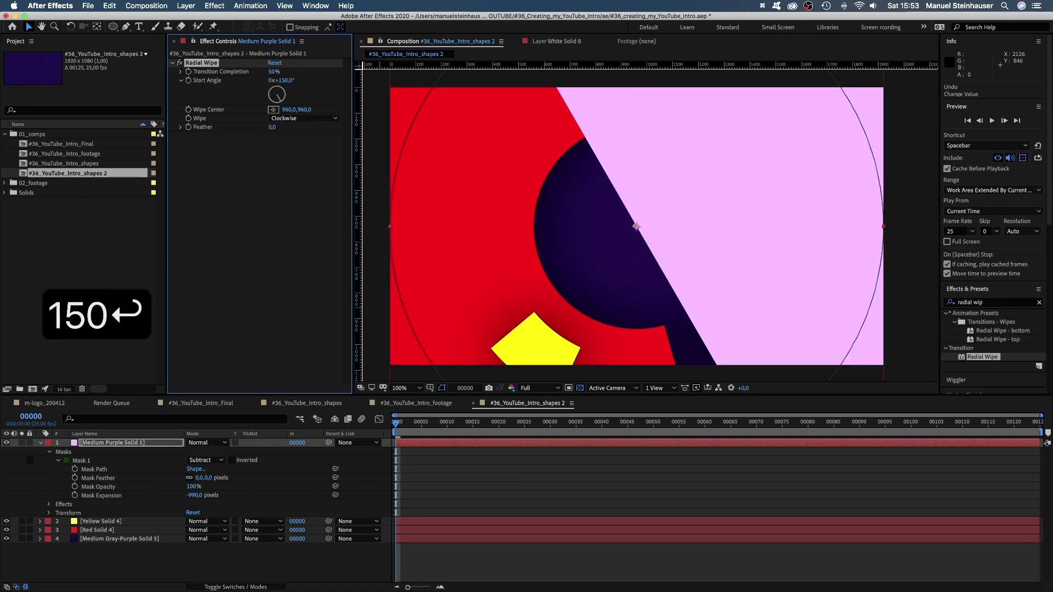
Copy Yellow Solid 4's two Drop Shadows onto the pink layer and keyframe its Mask Expansion.
{"action": "left_click", "coordinate": [91, 521]}
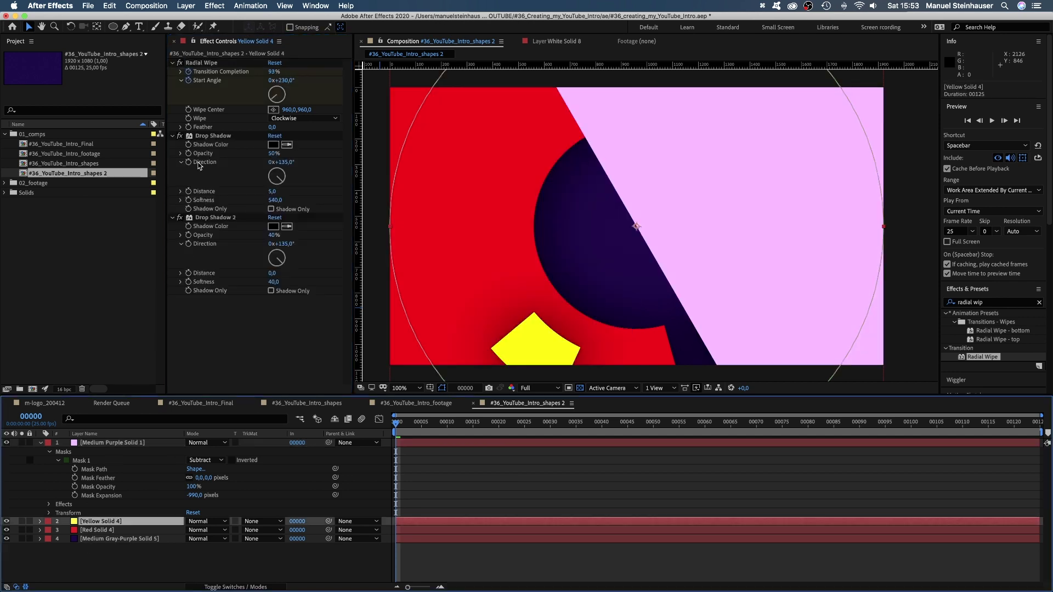
{"action": "key", "text": "super+c"}
{"action": "left_click", "coordinate": [96, 443]}
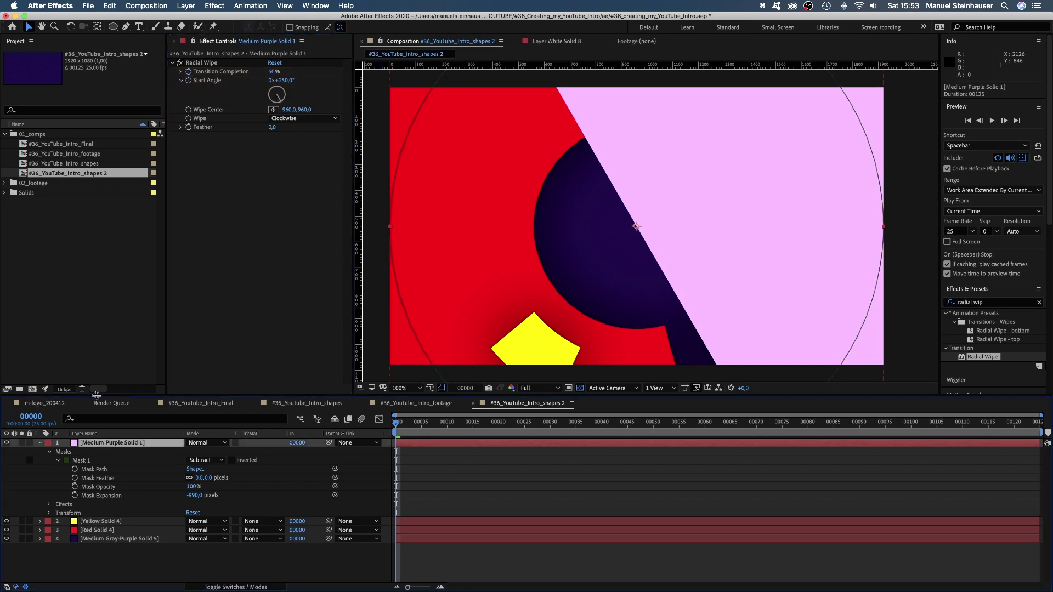
{"action": "key", "text": "super+v"}
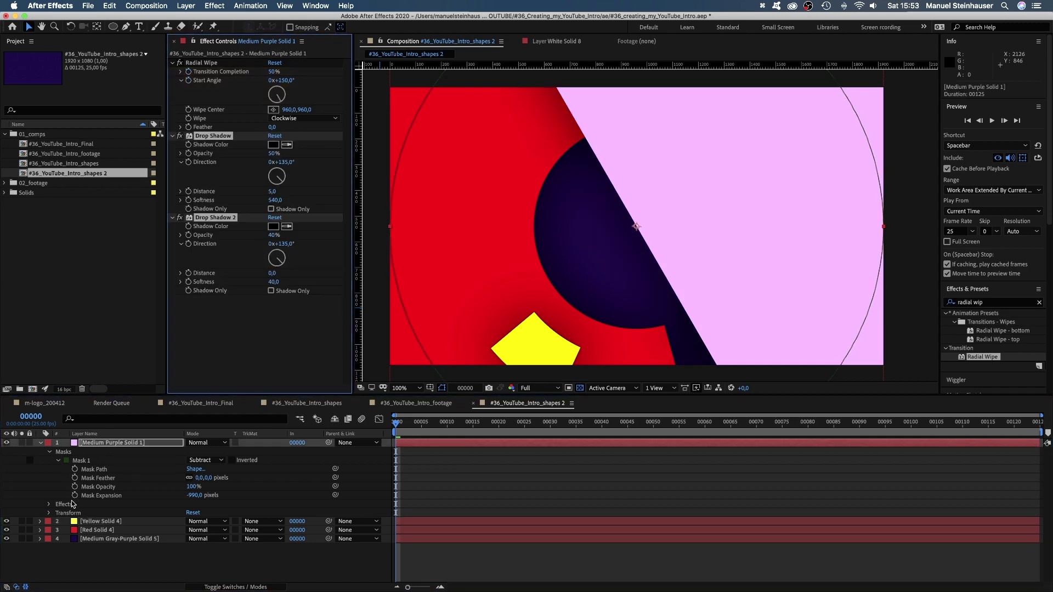
{"action": "left_click", "coordinate": [74, 495]}
Add keyframes for the pink layer's Transition Completion and Start Angle, showing only keyframed properties.
{"action": "left_click", "coordinate": [49, 505]}
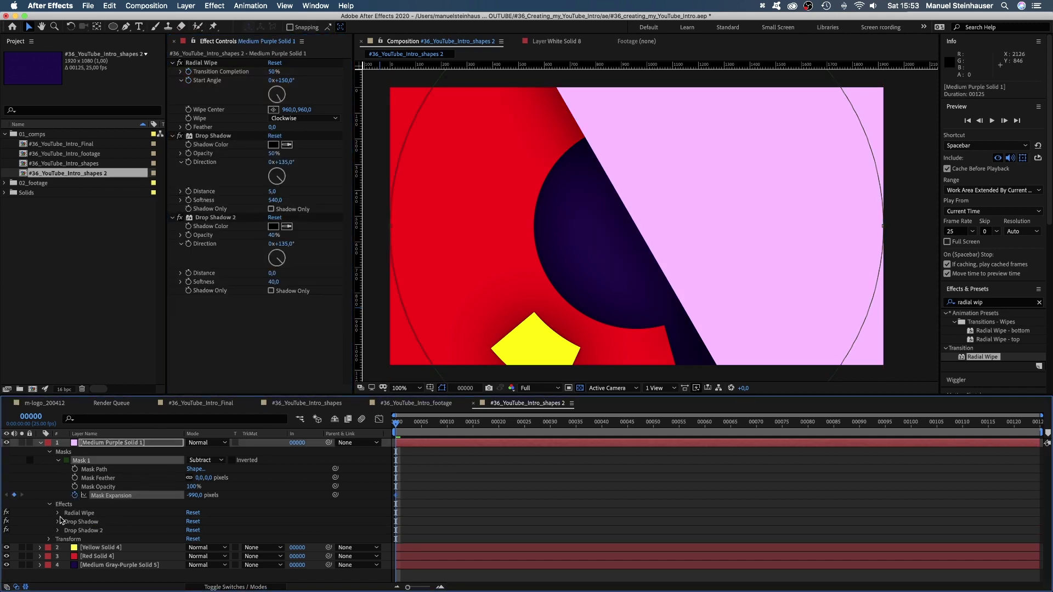
{"action": "left_click", "coordinate": [75, 522]}
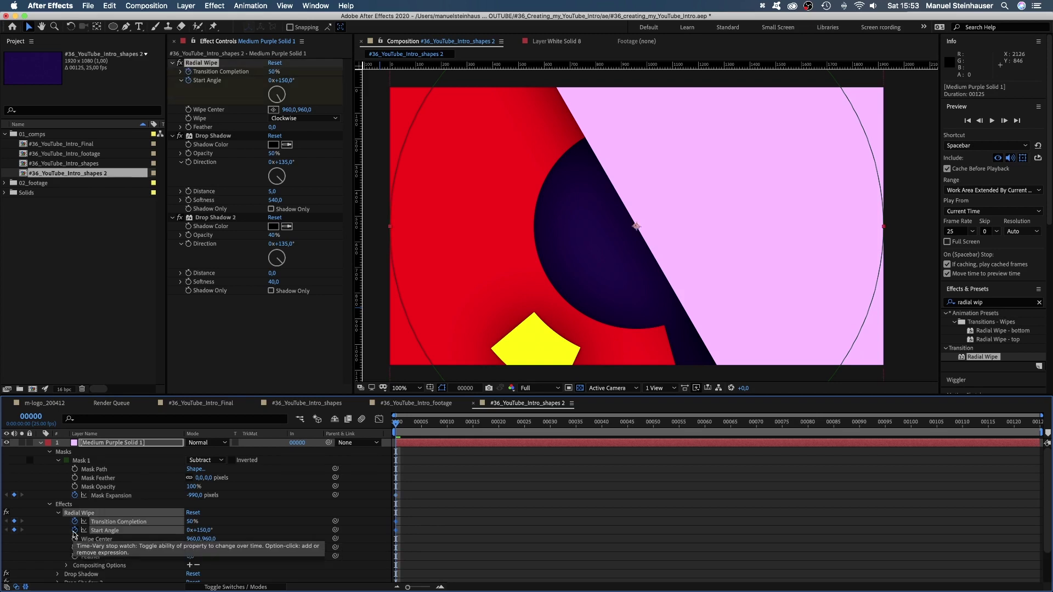
{"action": "left_click", "coordinate": [75, 531]}
{"action": "left_click", "coordinate": [93, 444]}
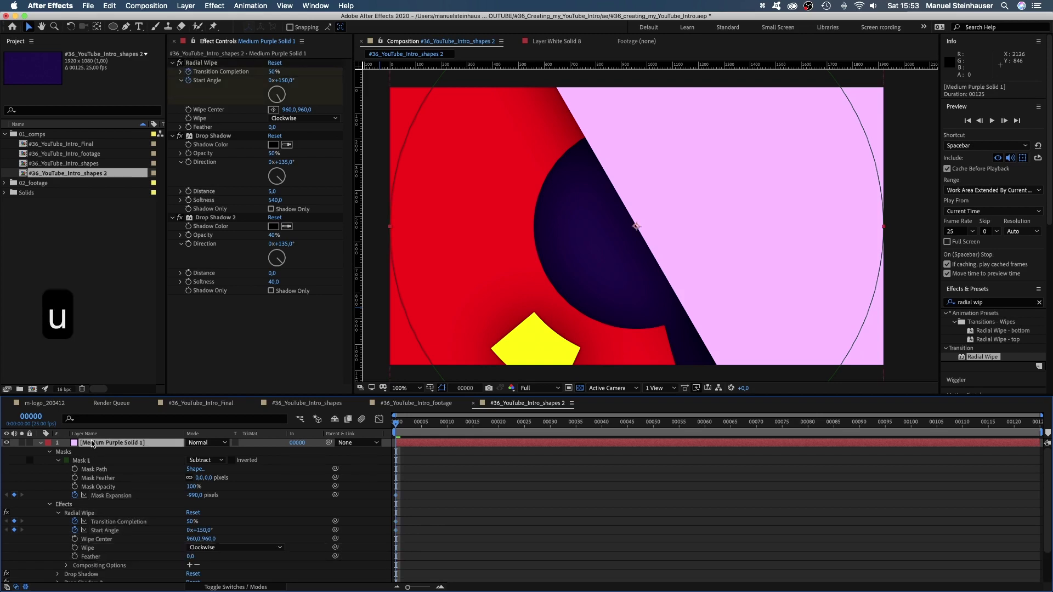
{"action": "key", "text": "u"}
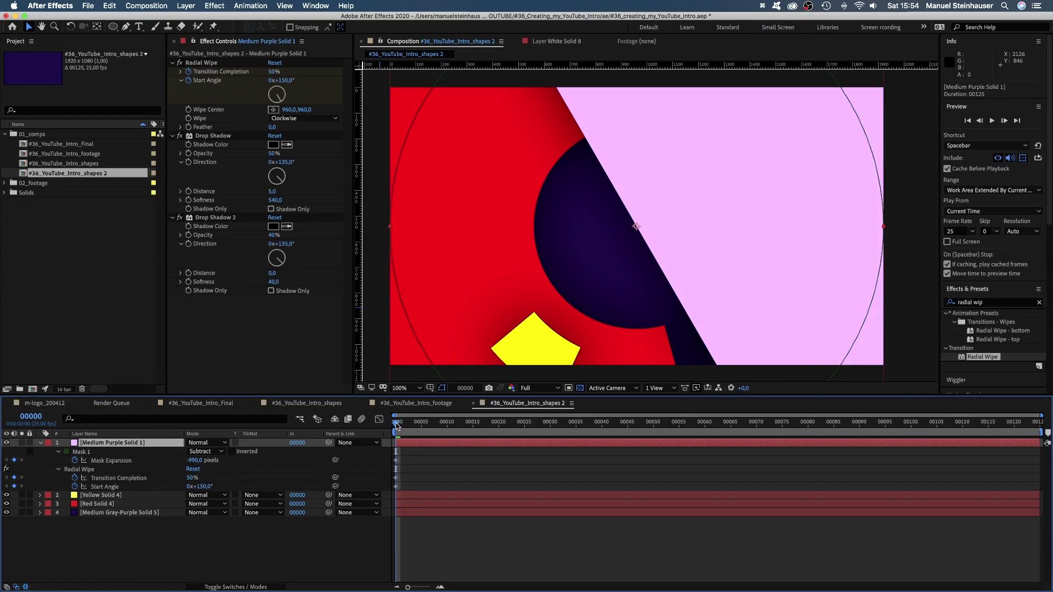
At frame 24, set mask expansion 200 px, wipe completion 100% and start angle 217°.
{"action": "left_click_drag", "start_coordinate": [510, 444], "coordinate": [519, 437]}
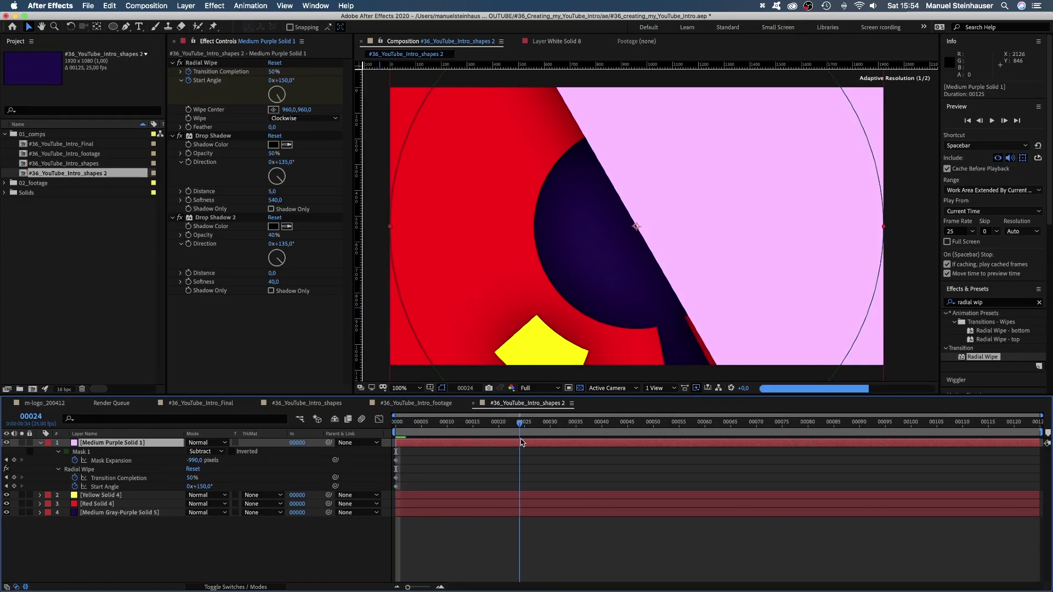
{"action": "left_click_drag", "start_coordinate": [193, 461], "coordinate": [754, 408]}
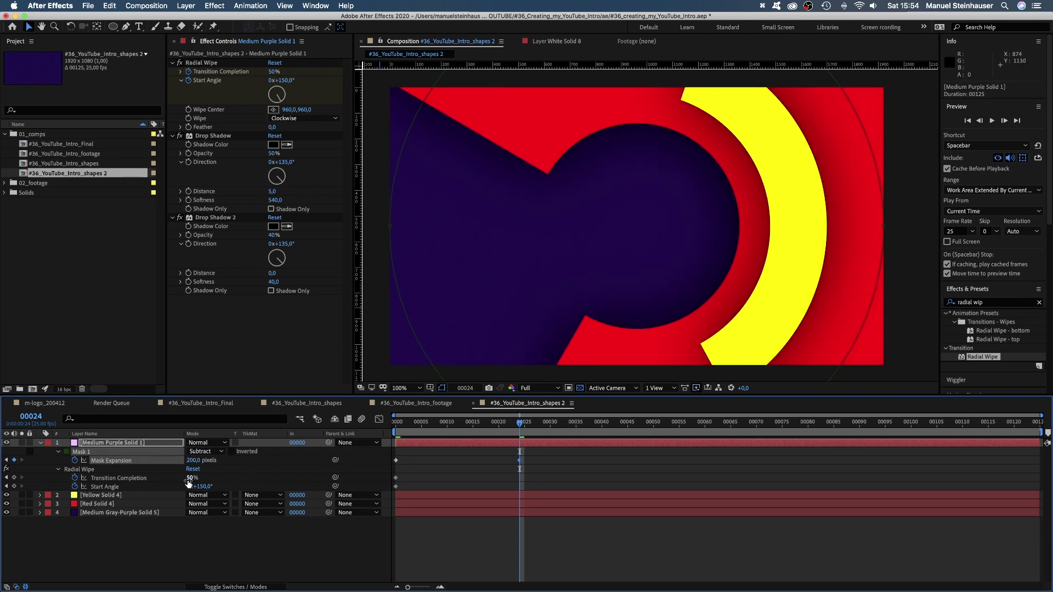
{"action": "left_click_drag", "start_coordinate": [192, 478], "coordinate": [235, 478]}
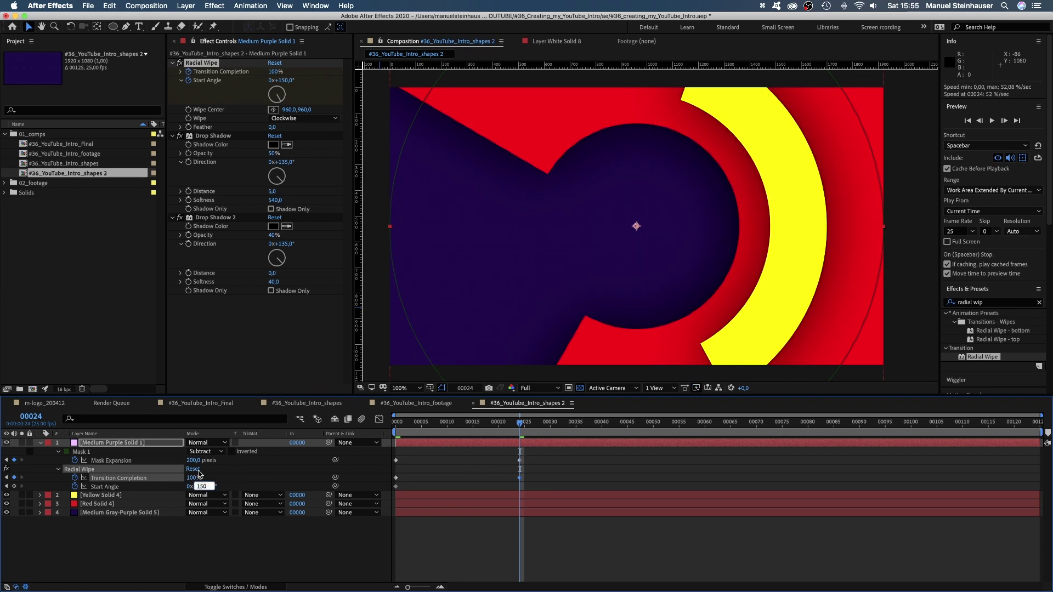
{"action": "type", "text": "217"}
{"action": "key", "text": "Return"}
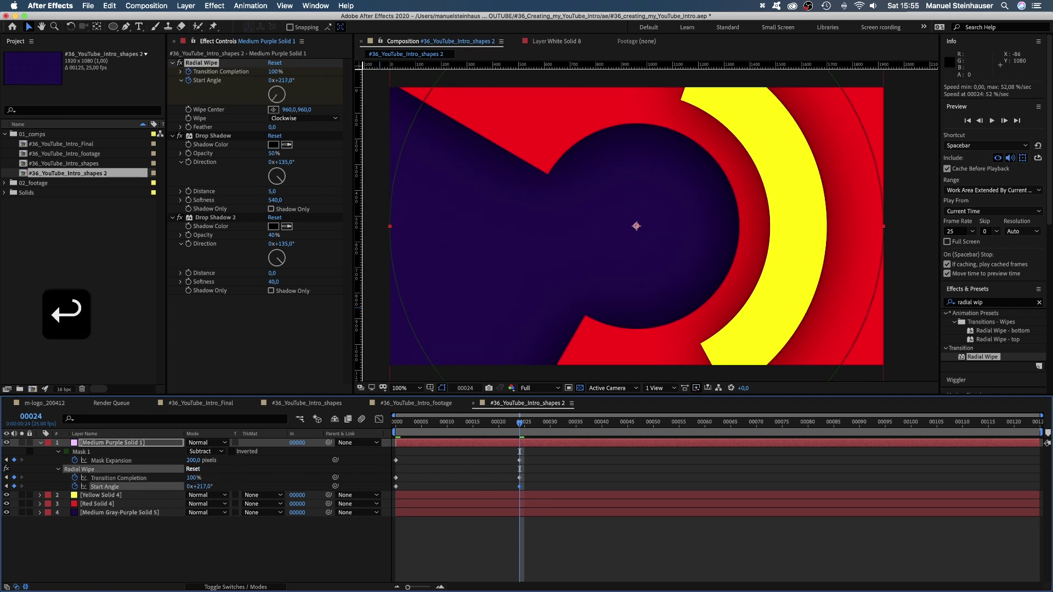
{"action": "left_click_drag", "start_coordinate": [533, 457], "coordinate": [399, 493]}
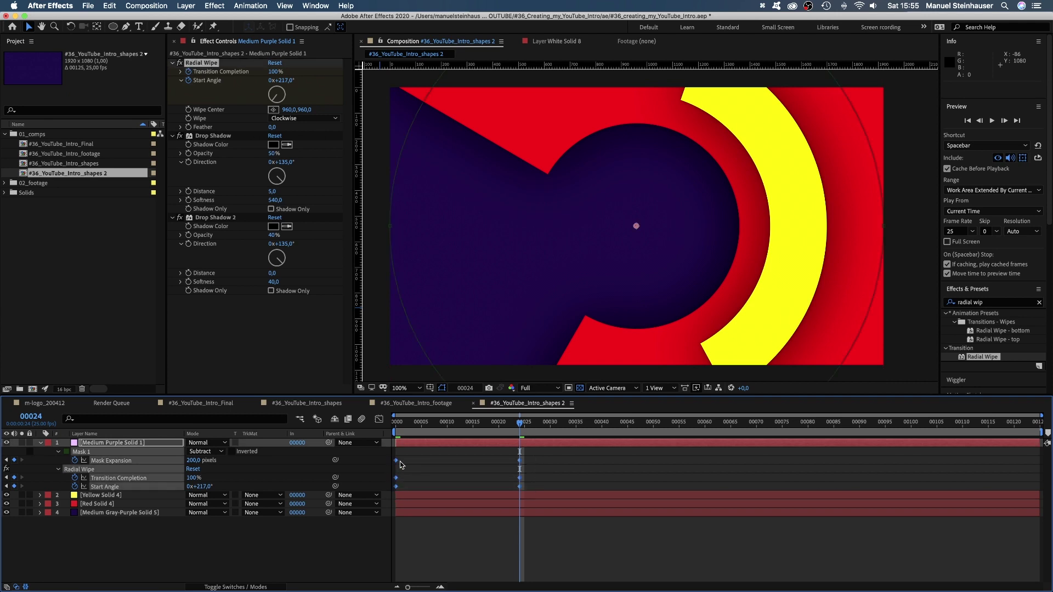
In the speed graph, stretch the keyframe influence so the wipe accelerates sharply into the last keyframe.
{"action": "left_click", "coordinate": [379, 421]}
{"action": "key", "text": "super+z"}
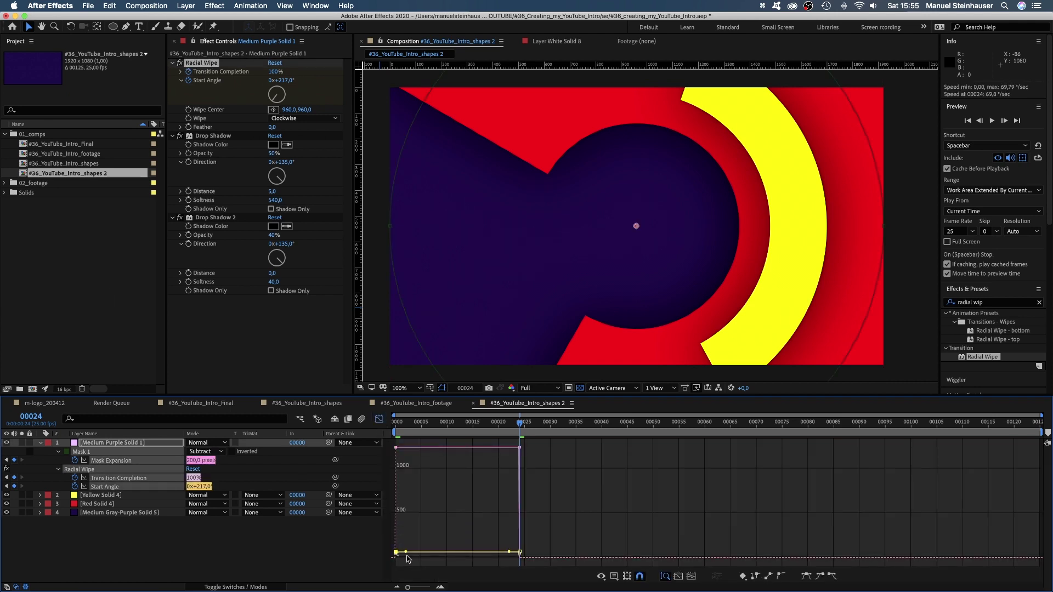
{"action": "left_click_drag", "start_coordinate": [406, 555], "coordinate": [457, 557]}
{"action": "left_click_drag", "start_coordinate": [509, 553], "coordinate": [529, 554]}
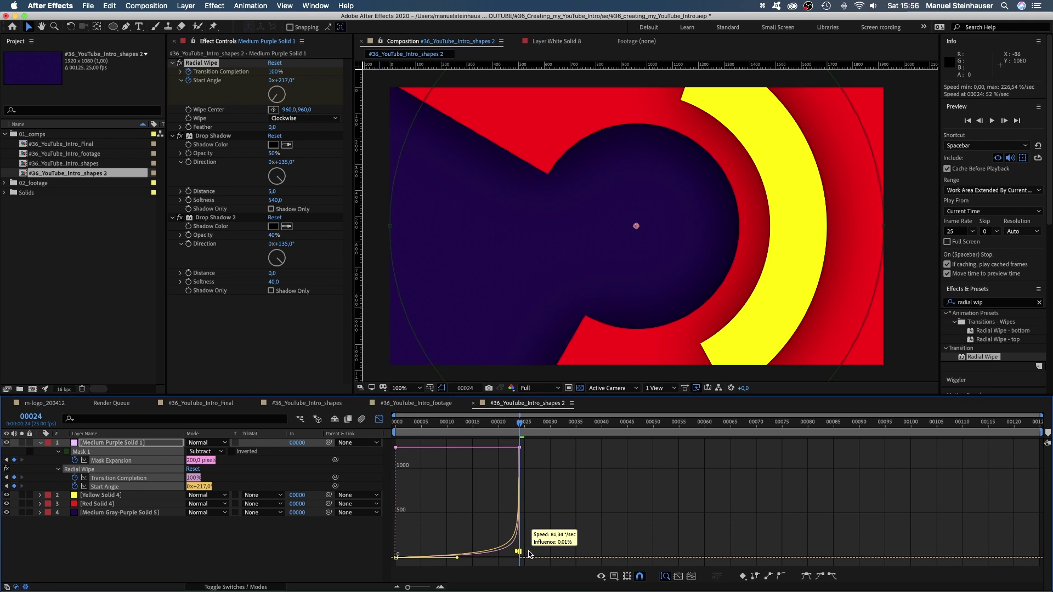
{"action": "key", "text": "equal"}
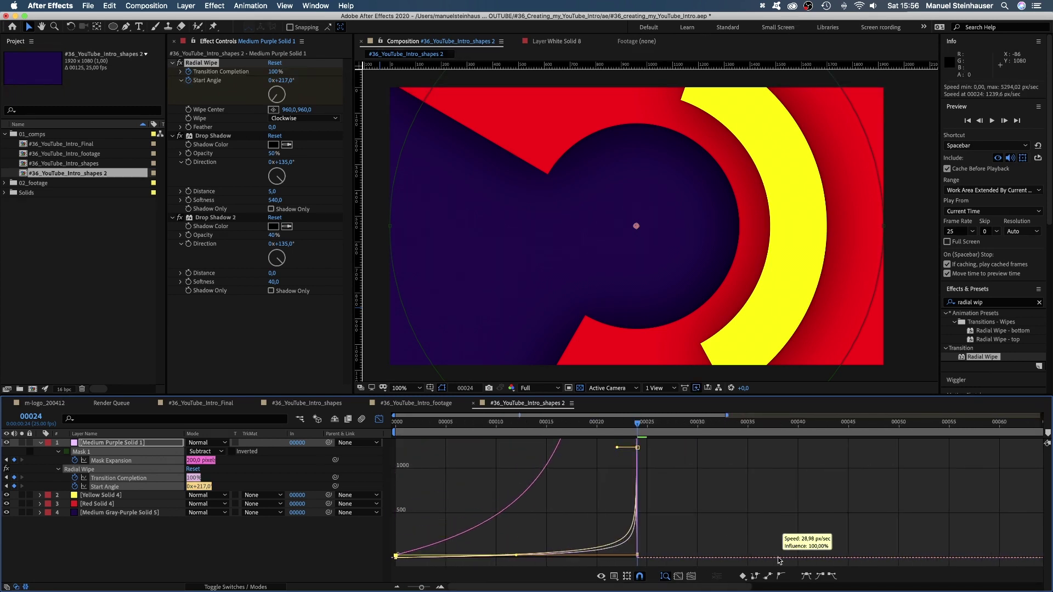
{"action": "left_click", "coordinate": [594, 425]}
Preview the eased wipe from the start of the timeline.
{"action": "key", "text": "Home"}
{"action": "left_click", "coordinate": [379, 419]}
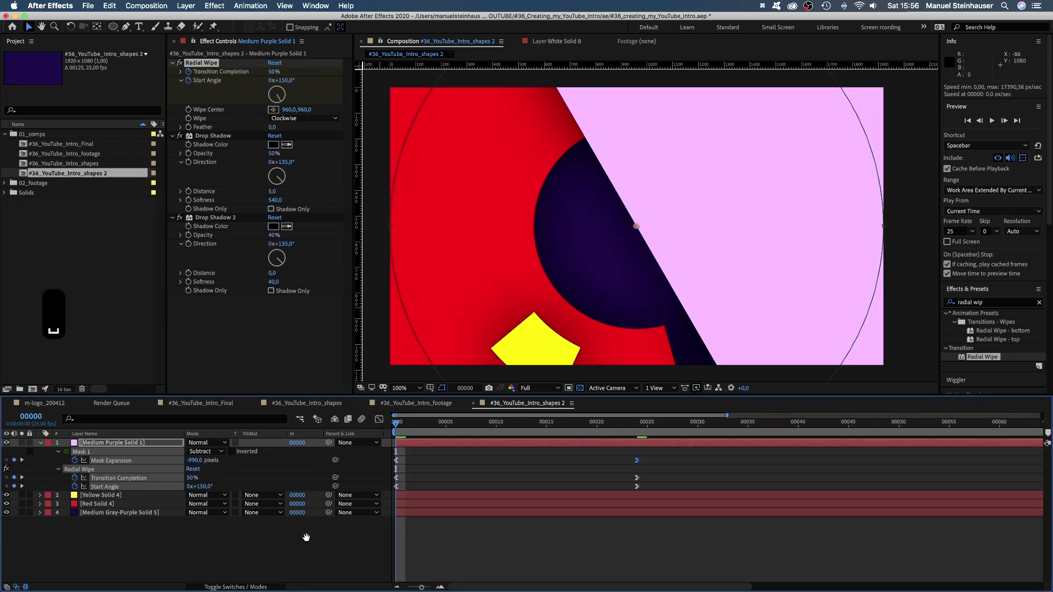
{"action": "key", "text": "space"}
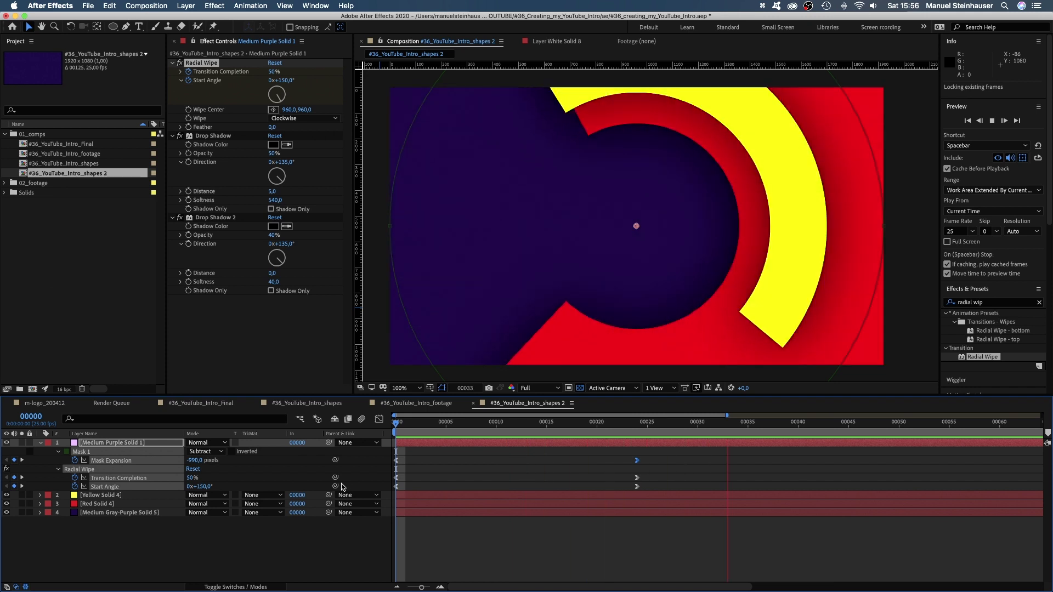
{"action": "key", "text": "space"}
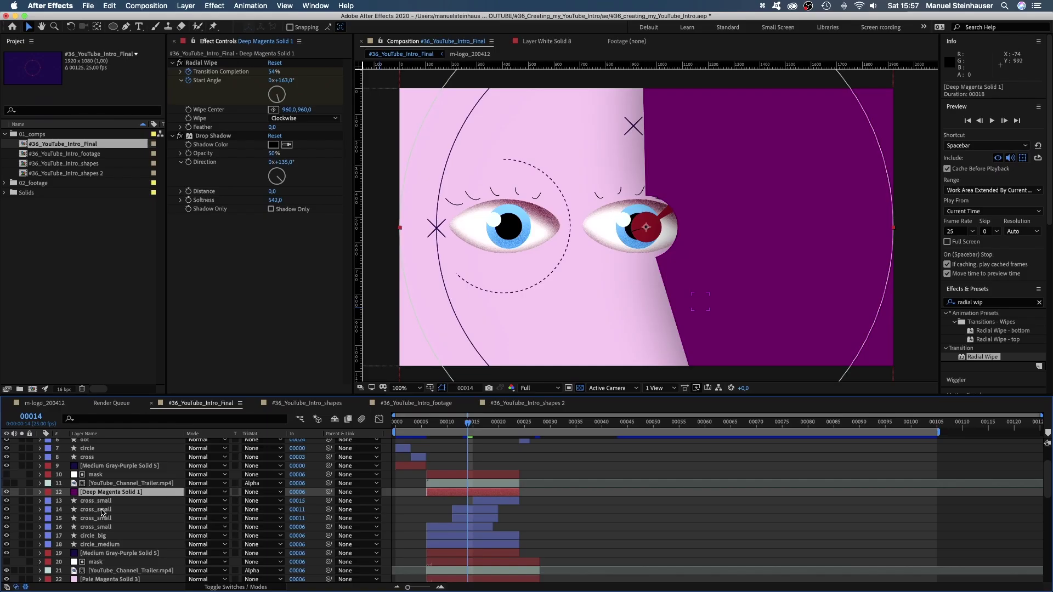
Duplicate Deep Magenta Solid 1, remove the copy's Drop Shadow and recolour it pure white.
{"action": "key", "text": "super+d"}
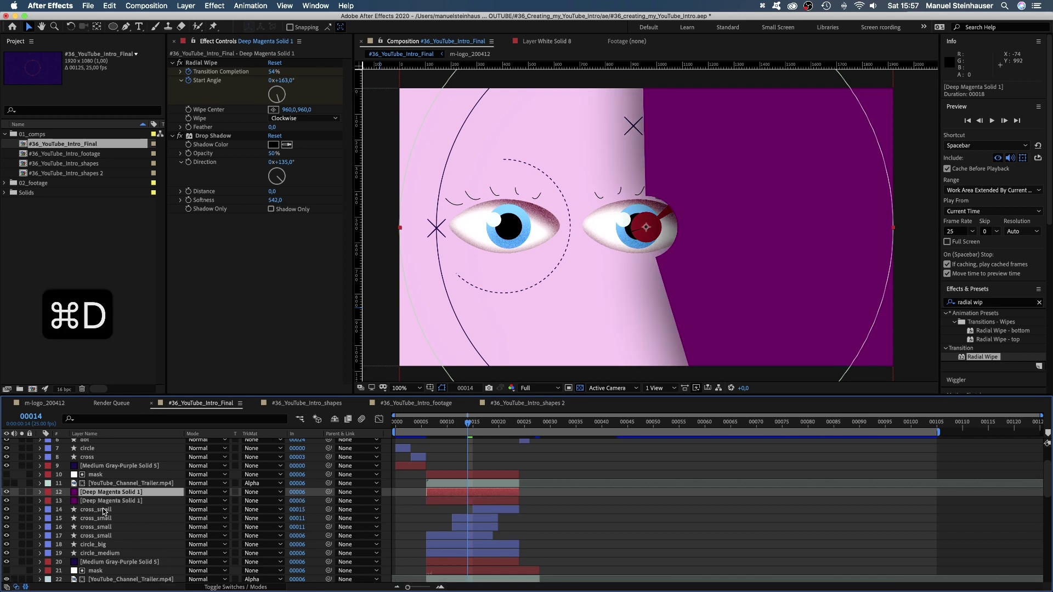
{"action": "left_click", "coordinate": [219, 135]}
{"action": "key", "text": "BackSpace"}
{"action": "key", "text": "shift+super+y"}
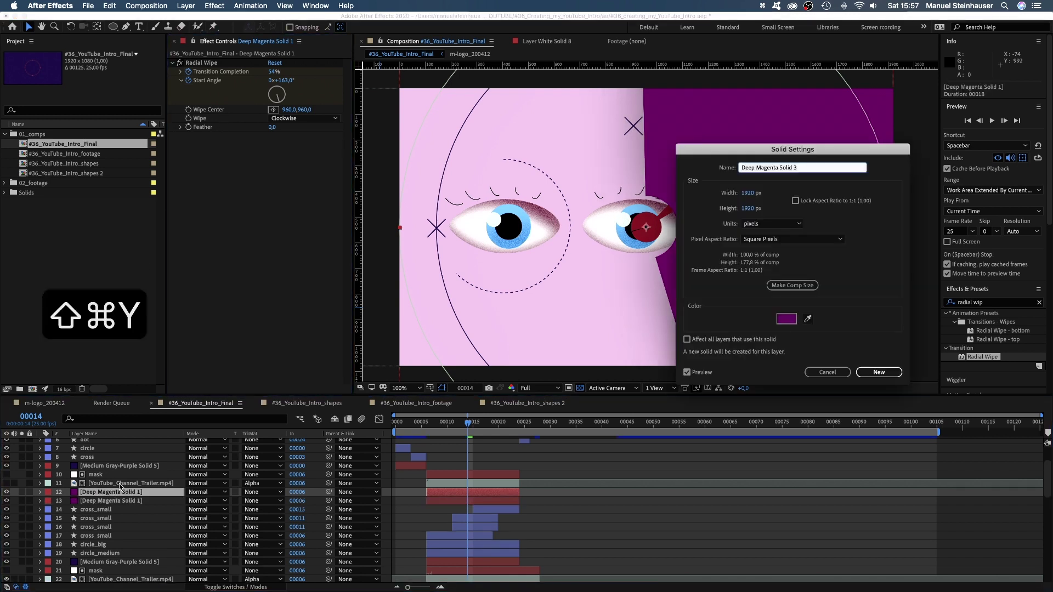
{"action": "left_click", "coordinate": [786, 319]}
{"action": "left_click_drag", "start_coordinate": [261, 428], "coordinate": [274, 384]}
{"action": "left_click_drag", "start_coordinate": [286, 472], "coordinate": [286, 385]}
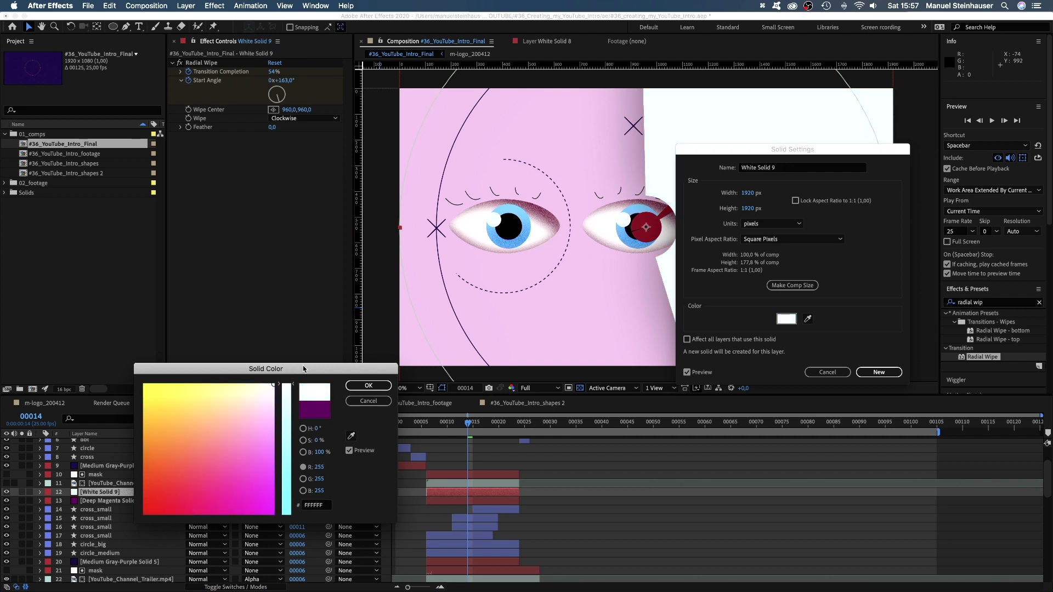
{"action": "key", "text": "Return"}
{"action": "left_click", "coordinate": [889, 374]}
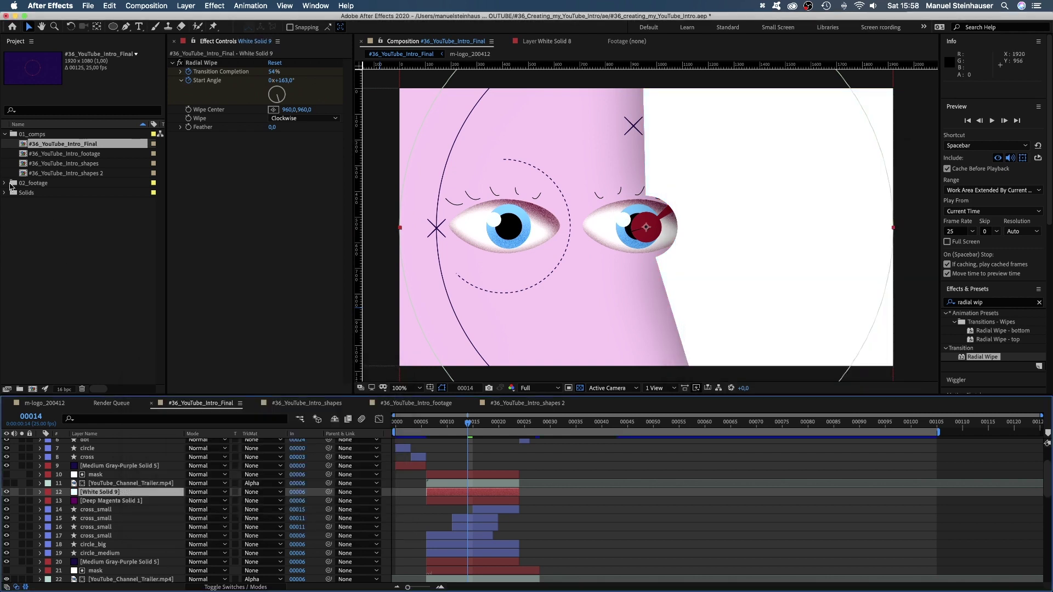
Place YouTube_Channel_Trailer.mp4 under the white solid, five frames later, with Alpha Matte, and preview.
{"action": "left_click", "coordinate": [9, 184]}
{"action": "left_click_drag", "start_coordinate": [23, 224], "coordinate": [283, 500]}
{"action": "left_click_drag", "start_coordinate": [434, 504], "coordinate": [460, 504]}
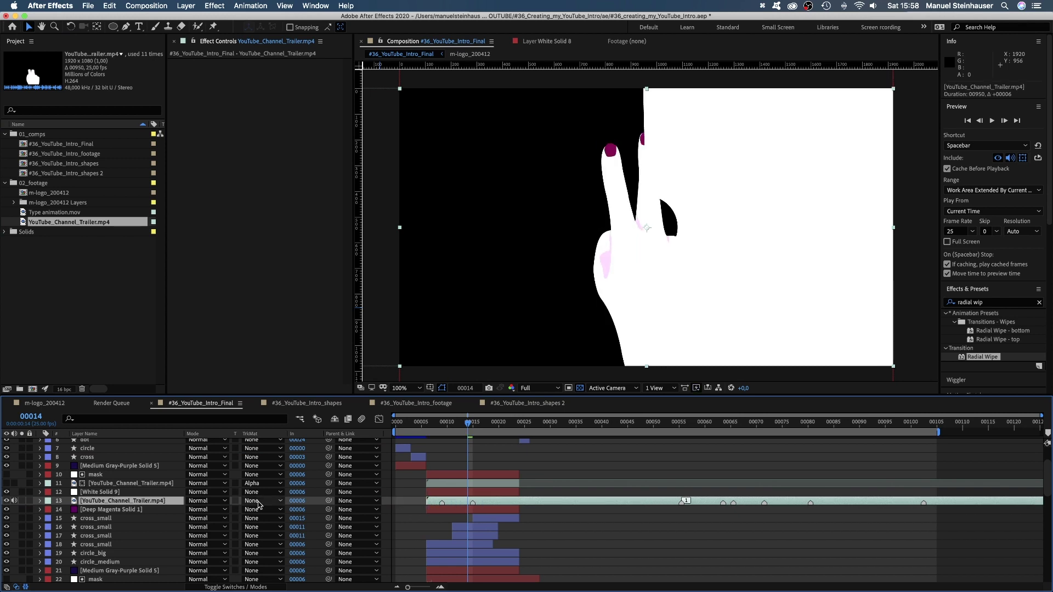
{"action": "left_click", "coordinate": [258, 501]}
{"action": "left_click", "coordinate": [263, 529]}
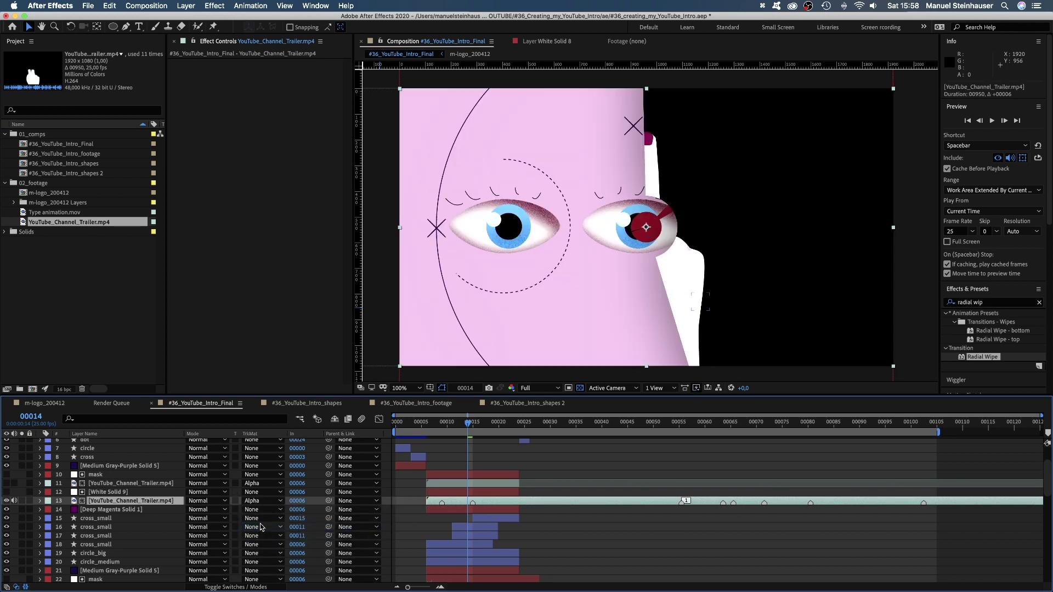
{"action": "left_click_drag", "start_coordinate": [467, 422], "coordinate": [506, 432]}
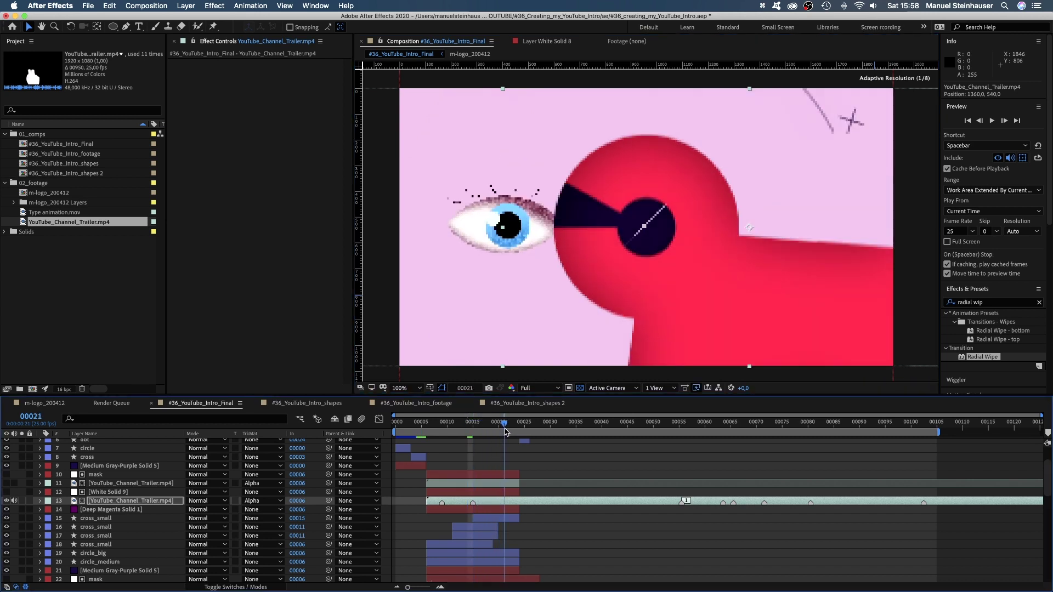
{"action": "key", "text": "space"}
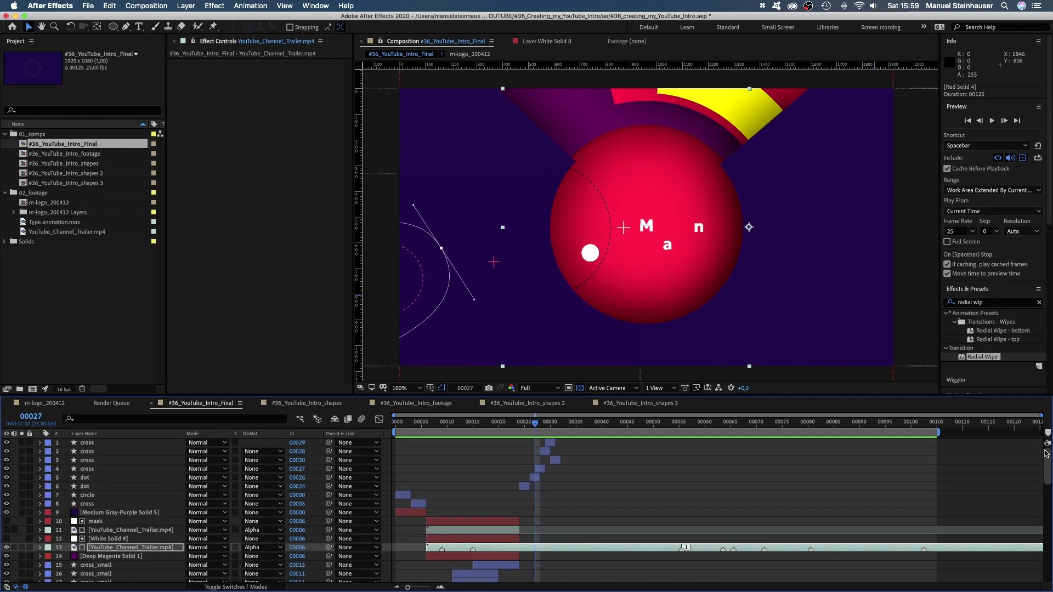
Scroll the timeline and select the logo text outlines layer.
{"action": "scroll", "coordinate": [1029, 533], "scroll_direction": "up", "scroll_amount": 5}
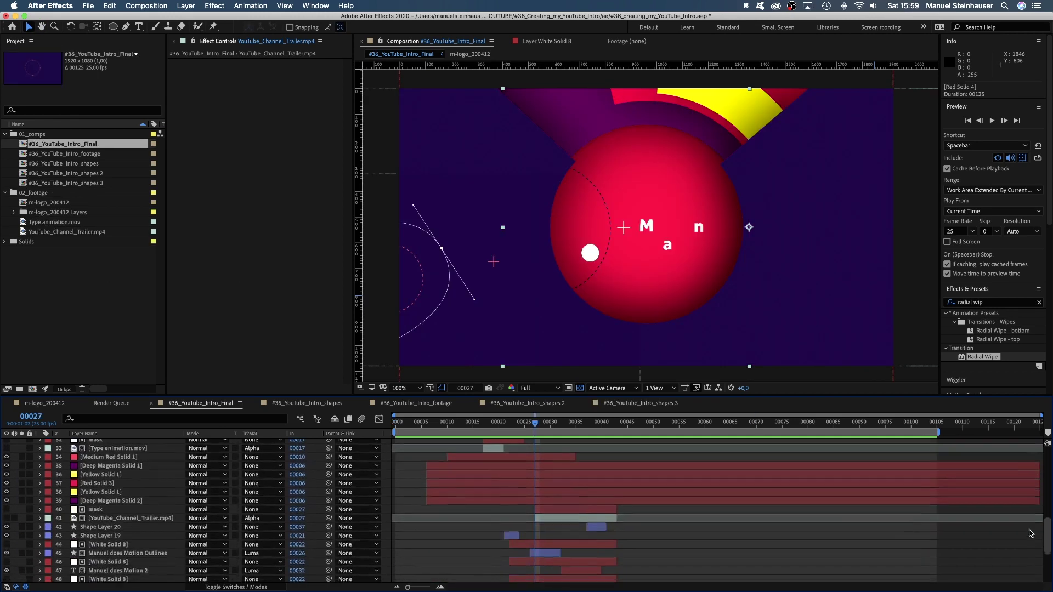
{"action": "scroll", "coordinate": [1030, 533], "scroll_direction": "down", "scroll_amount": 3}
{"action": "left_click", "coordinate": [160, 517]}
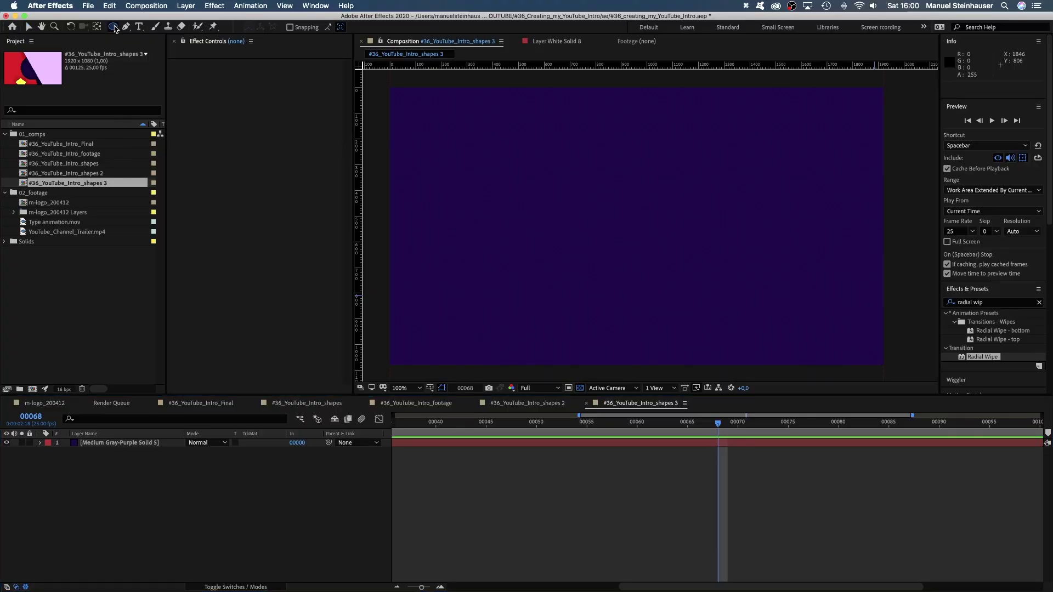
Create a composition-filling star shape with a 10 px stroke.
{"action": "left_click_drag", "start_coordinate": [115, 28], "coordinate": [146, 73]}
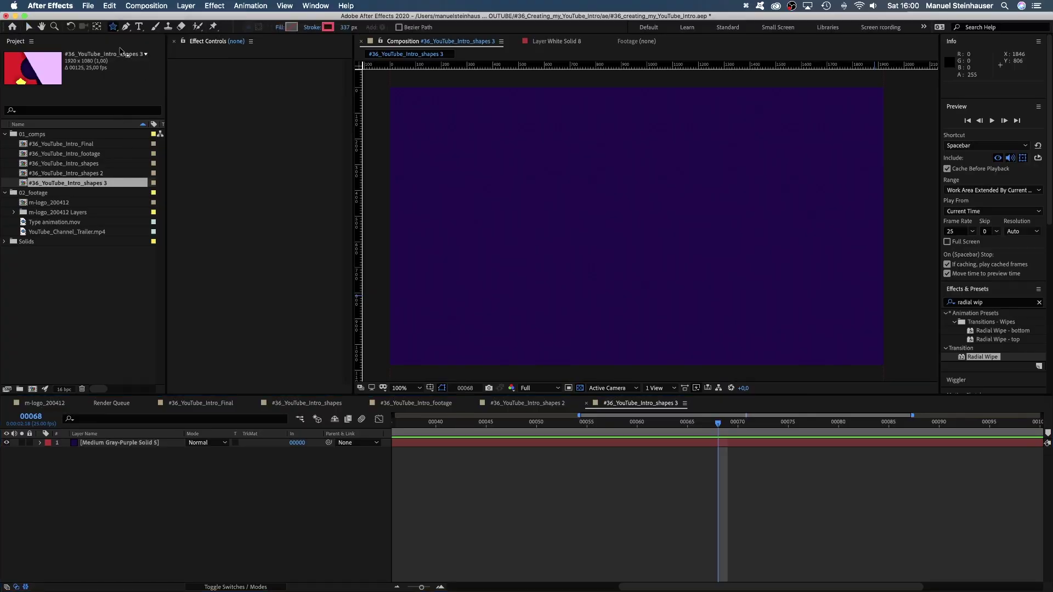
{"action": "double_click", "coordinate": [114, 28]}
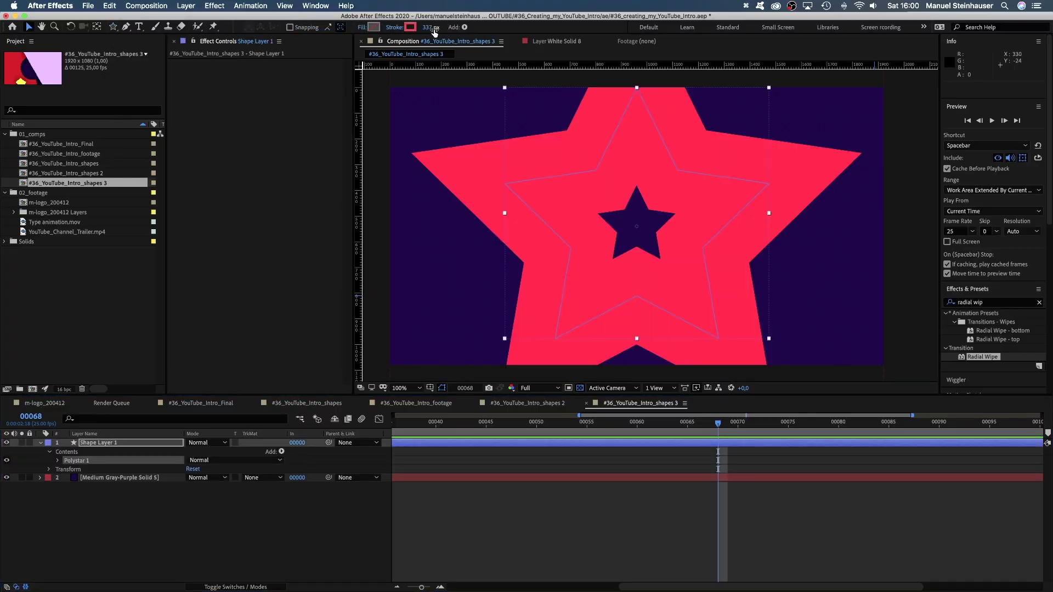
{"action": "type", "text": "10"}
{"action": "key", "text": "Return"}
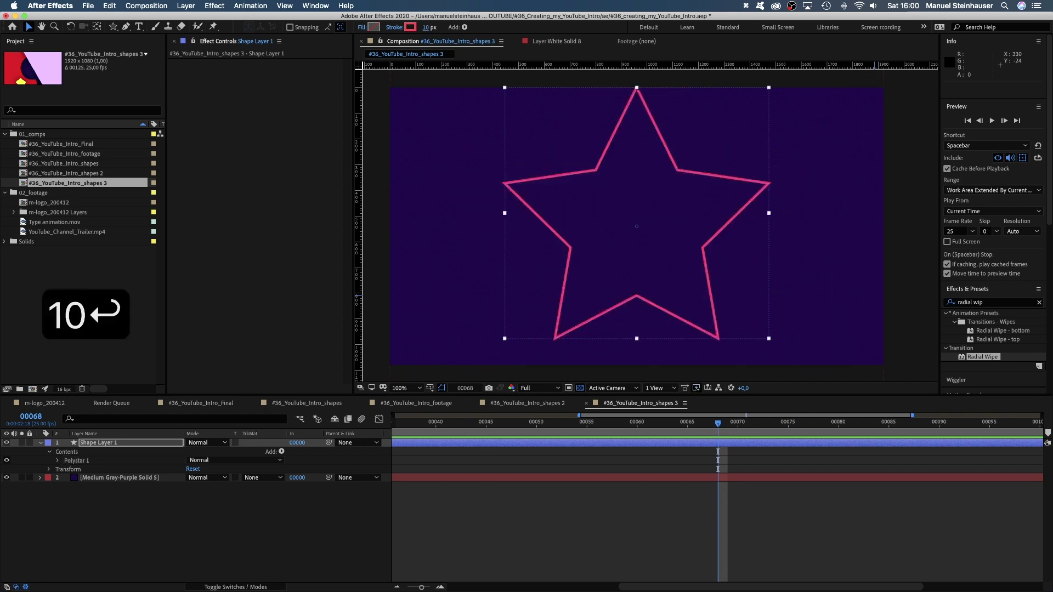
Set Polystar Path 1 to 4 points, inner radius 0, outer radius 209 and 45° rotation.
{"action": "left_click", "coordinate": [58, 462]}
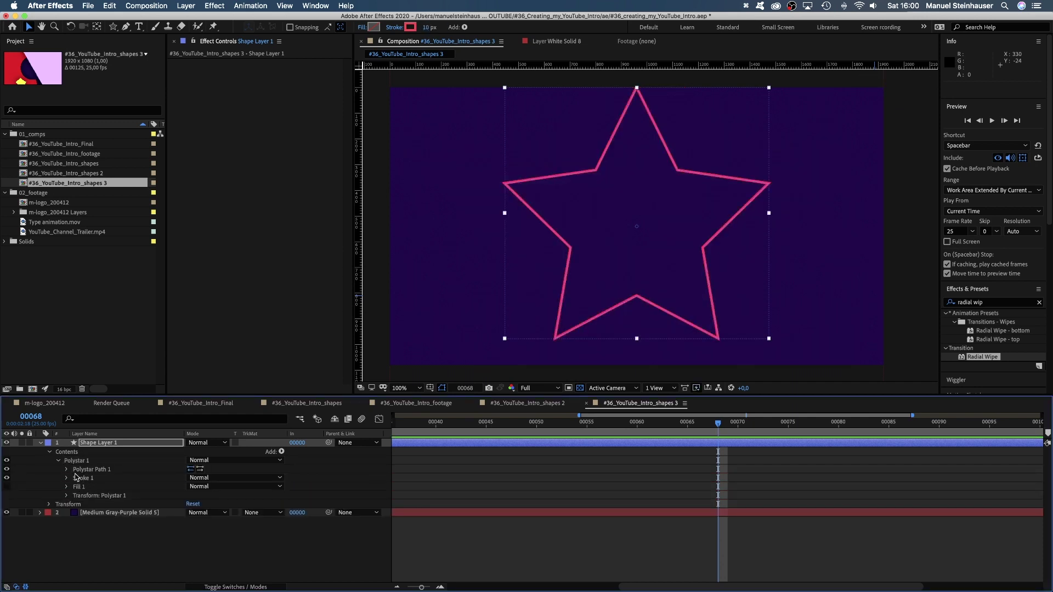
{"action": "left_click", "coordinate": [66, 470]}
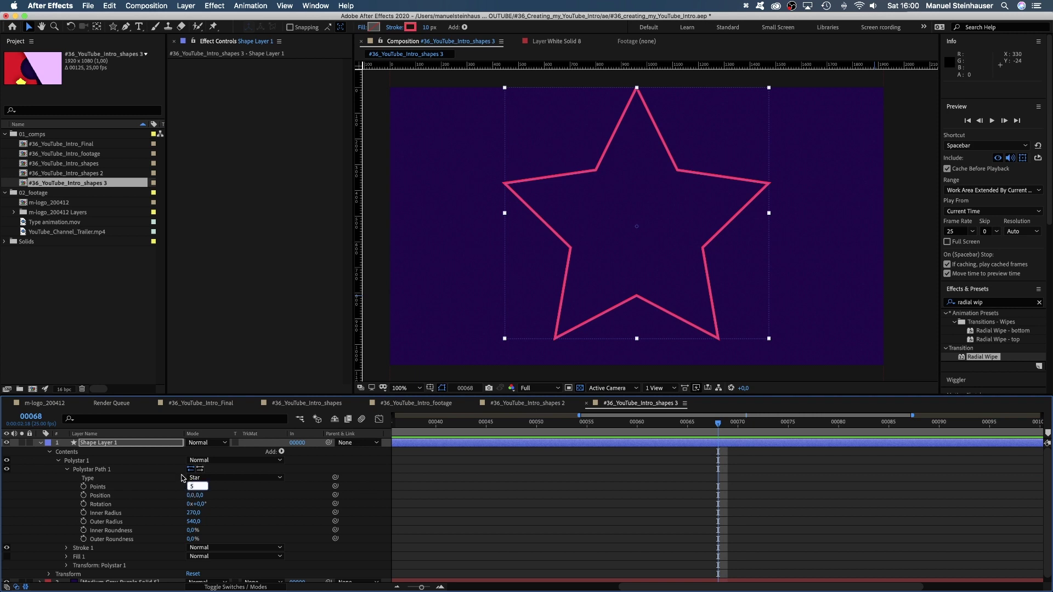
{"action": "type", "text": "4"}
{"action": "key", "text": "Return"}
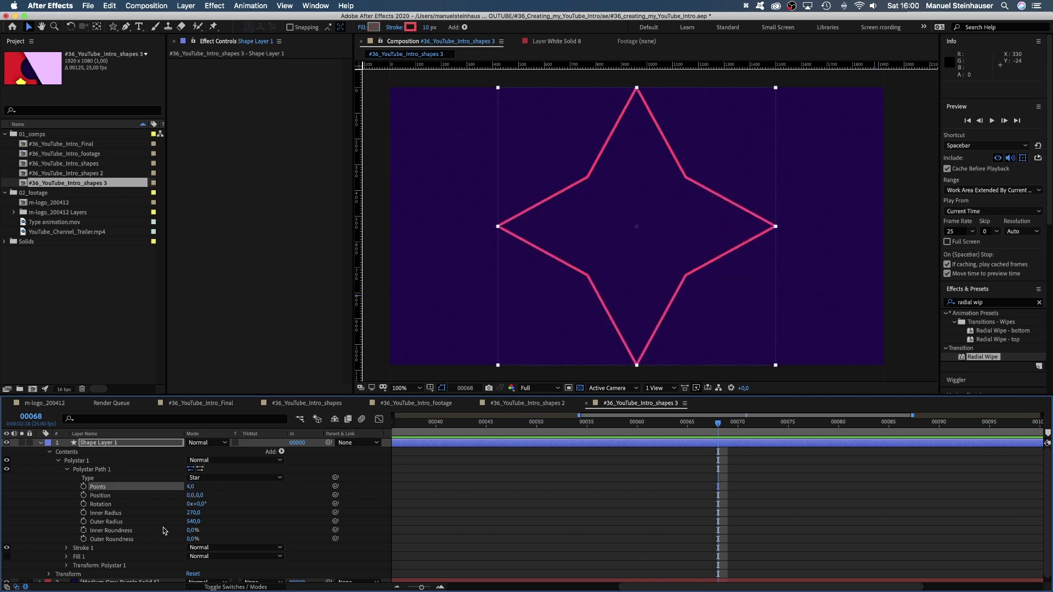
{"action": "type", "text": "0"}
{"action": "key", "text": "Return"}
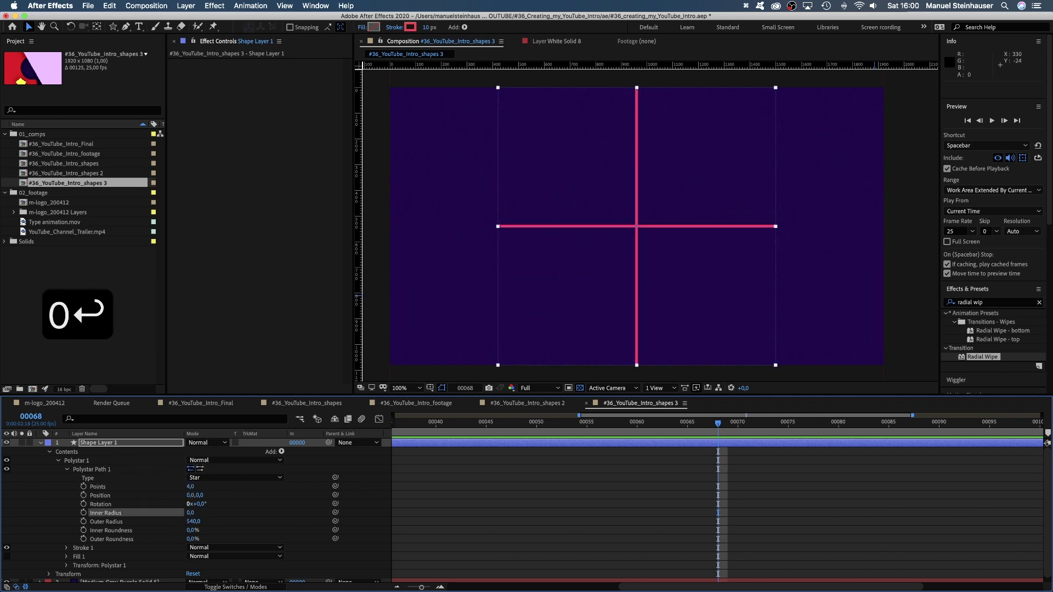
{"action": "left_click_drag", "start_coordinate": [193, 521], "coordinate": [194, 507]}
{"action": "type", "text": "45"}
{"action": "key", "text": "Return"}
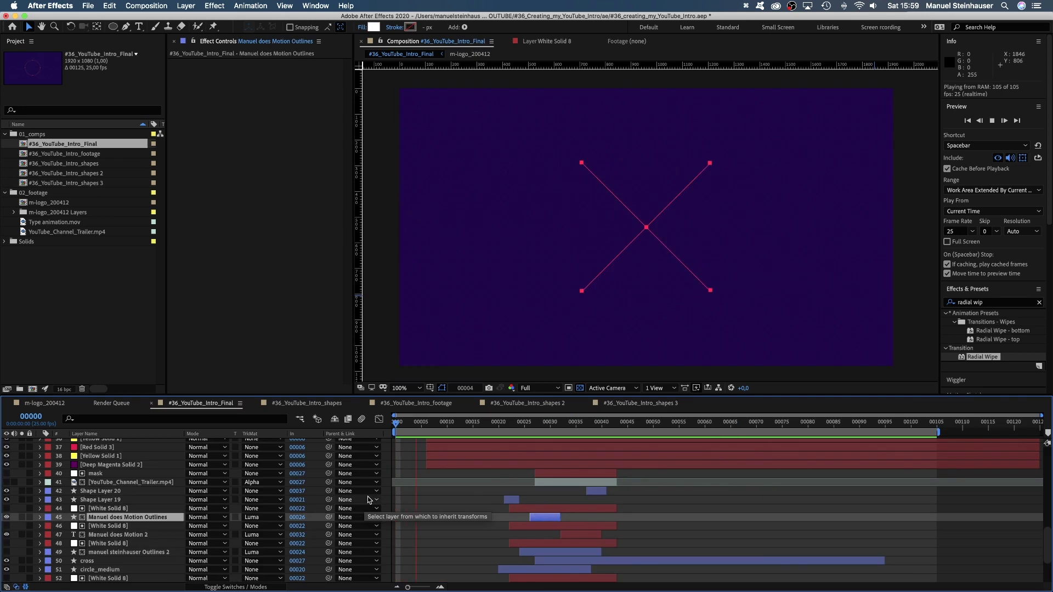
{"action": "key", "text": "space"}
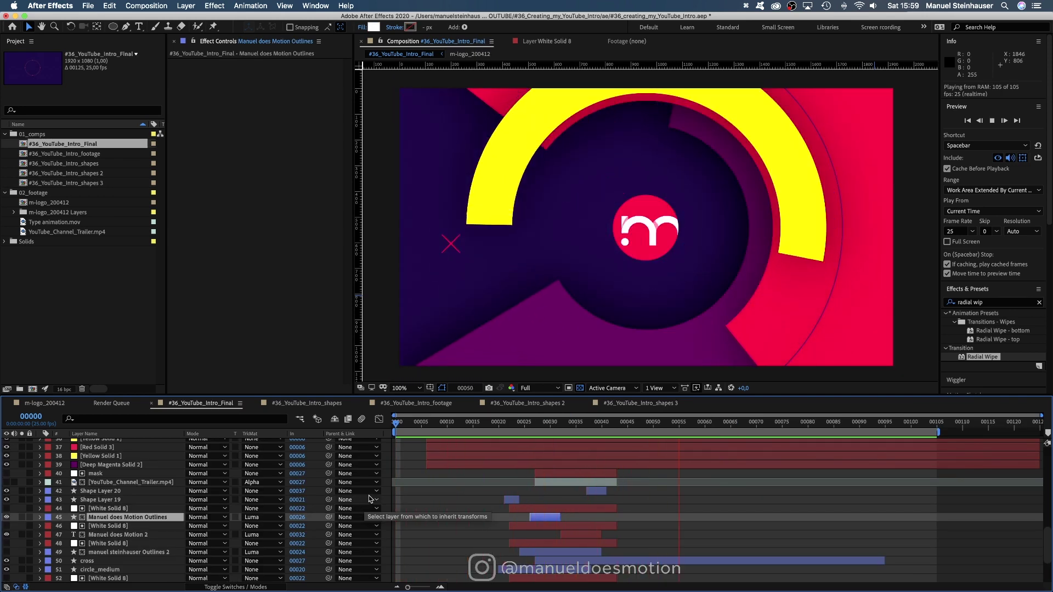
{"action": "key", "text": "space"}
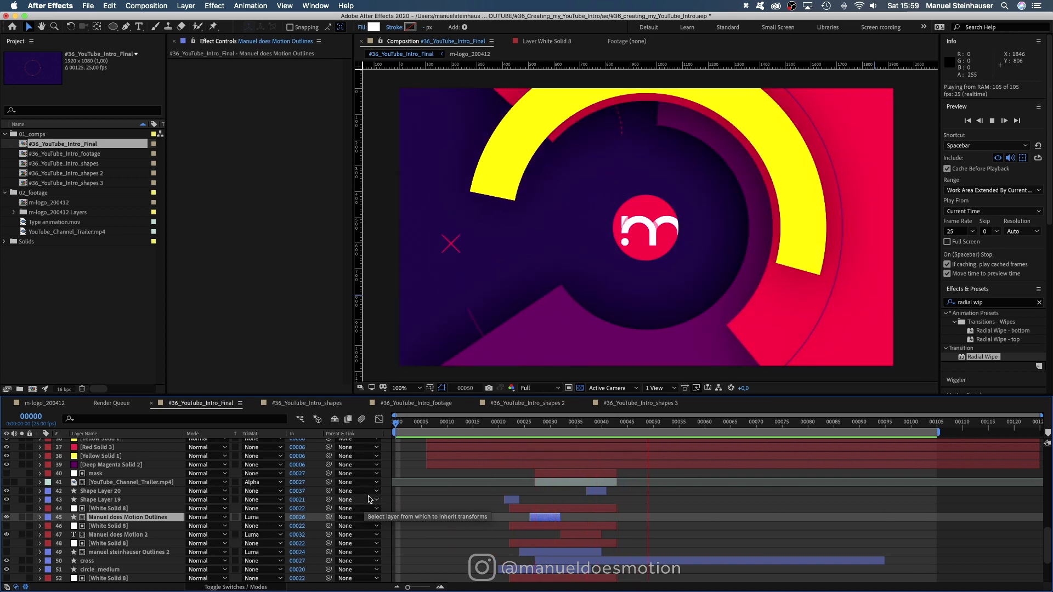
{"action": "key", "text": "space"}
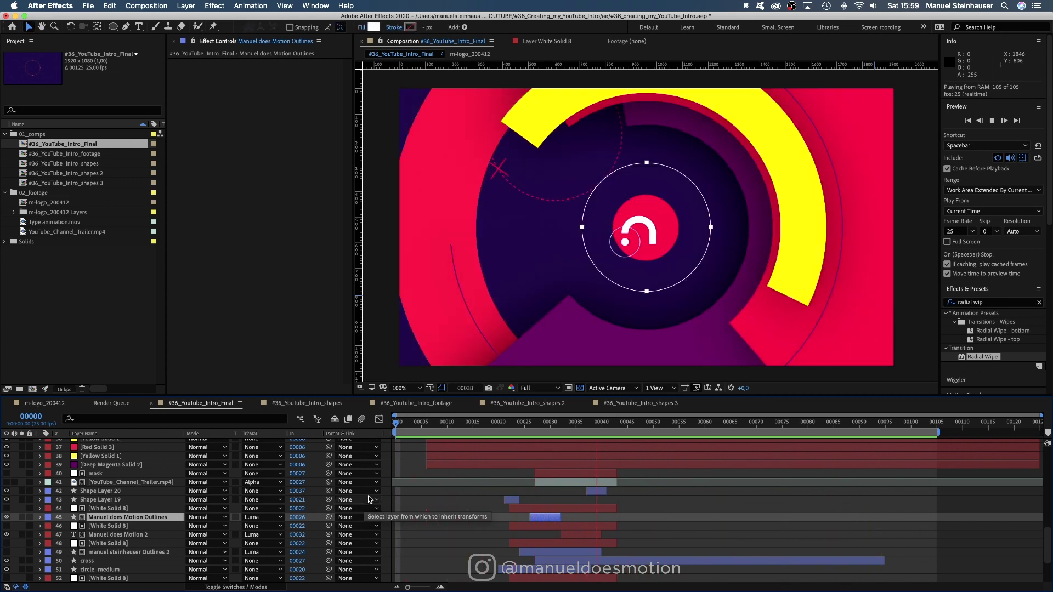
{"action": "key", "text": "space"}
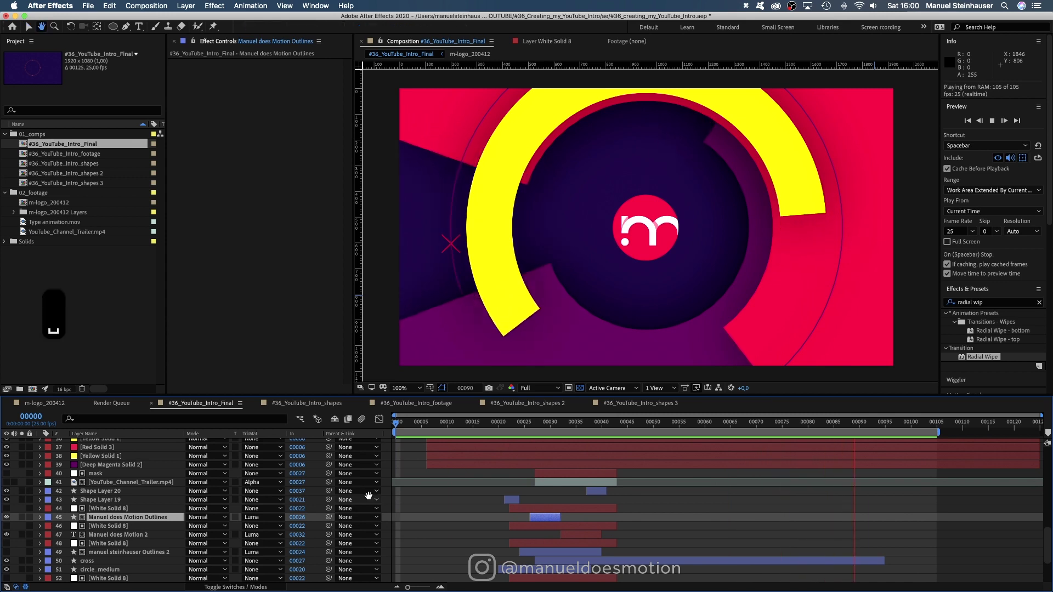
{"action": "key", "text": "space"}
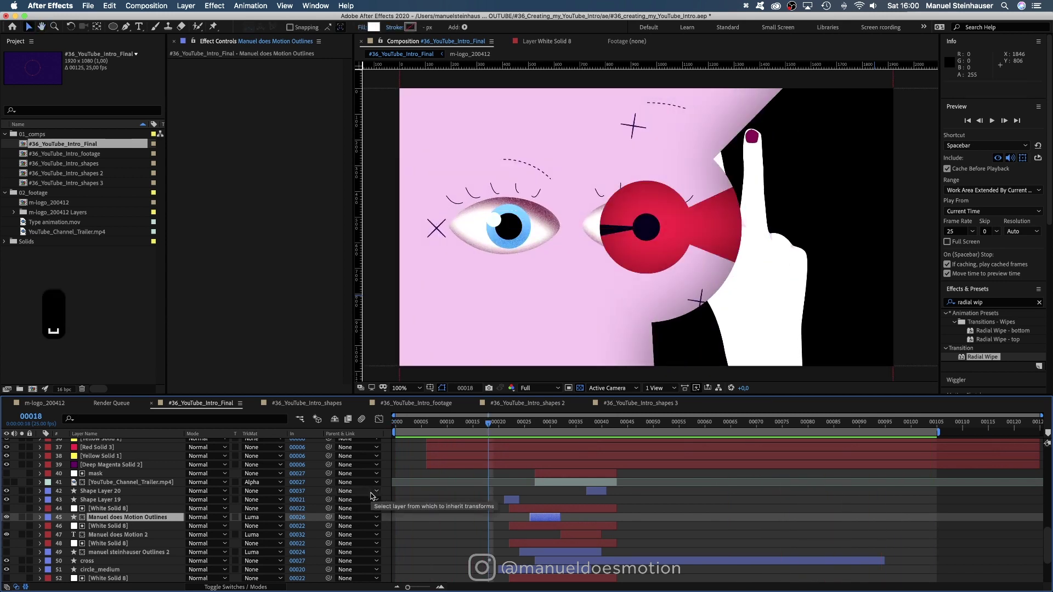